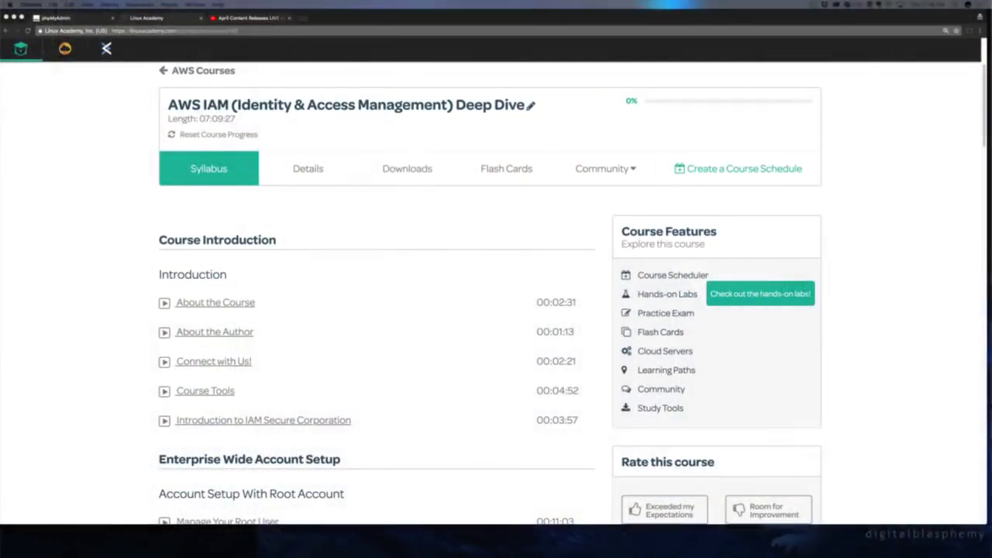
- Find the bonus material in the course syllabus and open the "Introduction to AWS Identity and Access Management (IAM)" learning activity
scroll(432, 222, "down", 5)
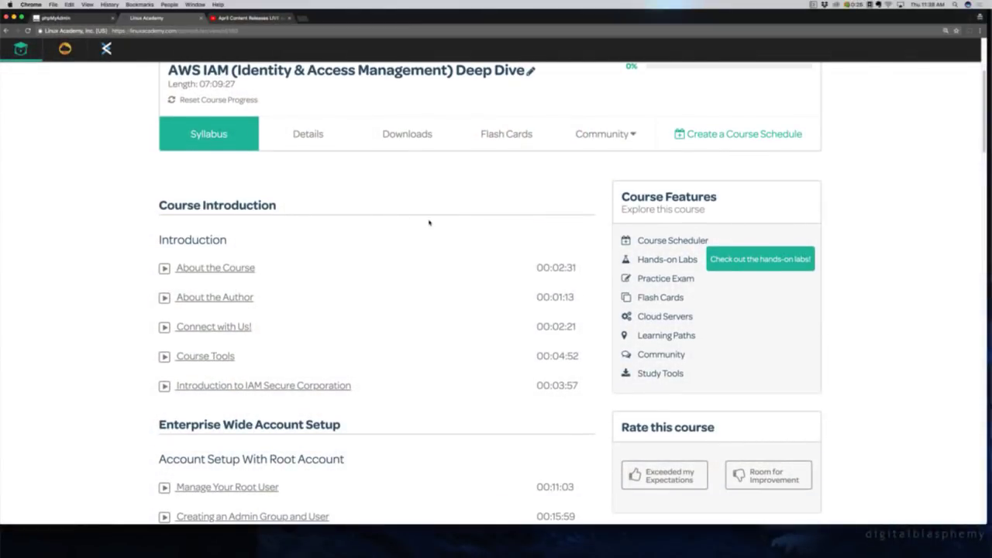
scroll(318, 277, "down", 1)
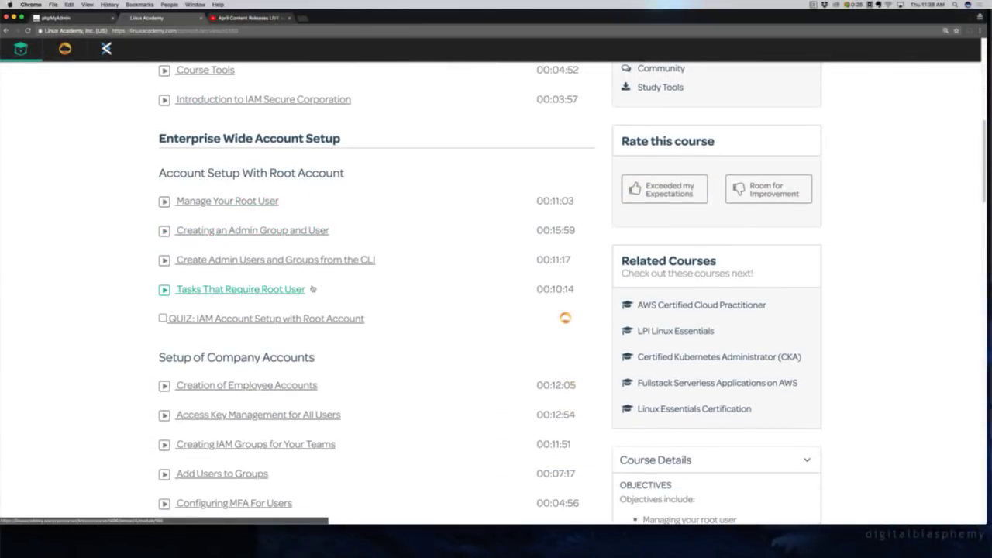
scroll(97, 304, "down", 1)
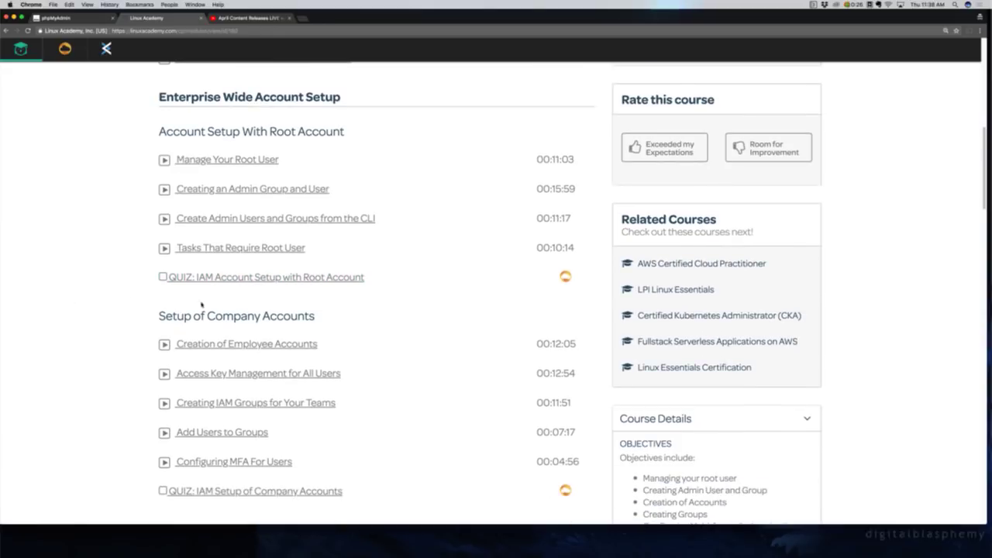
scroll(207, 291, "down", 6)
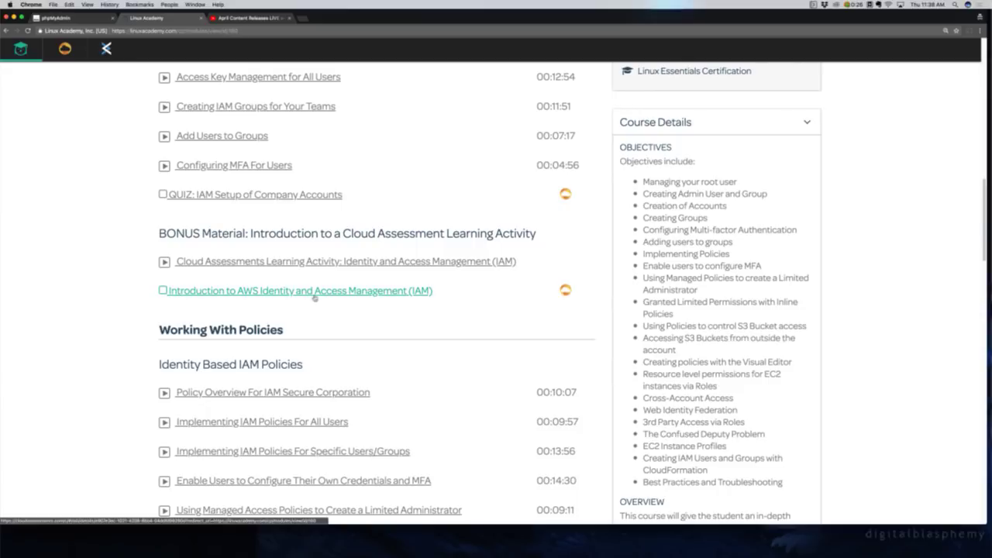
left_click(390, 295)
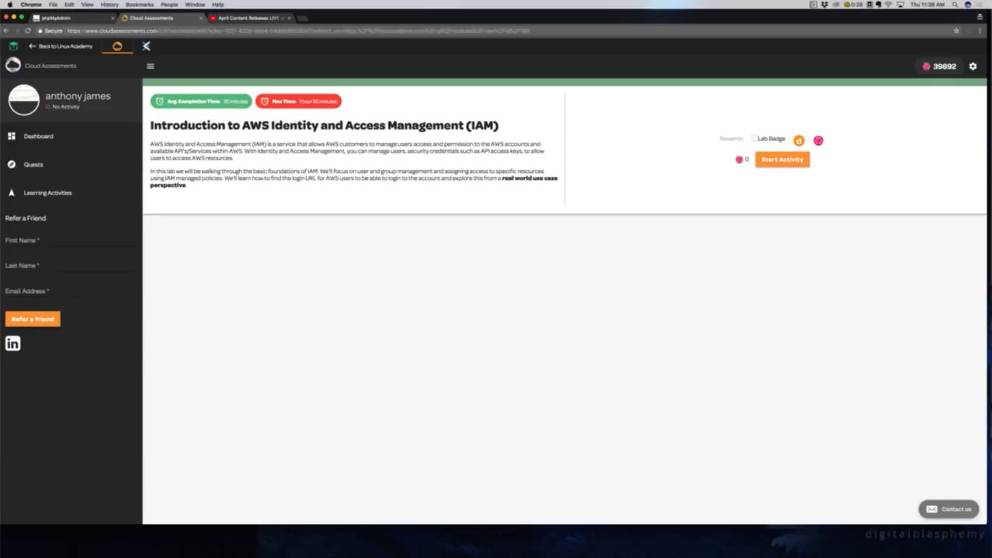
- Start the Introduction to AWS Identity and Access Management (IAM) activity and pause its introduction video
left_click(6, 32)
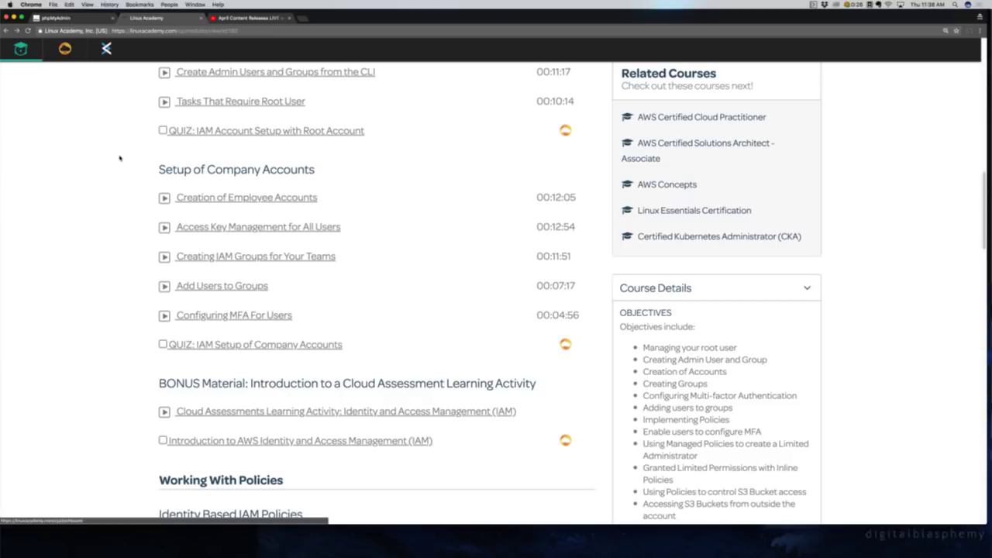
left_click(17, 31)
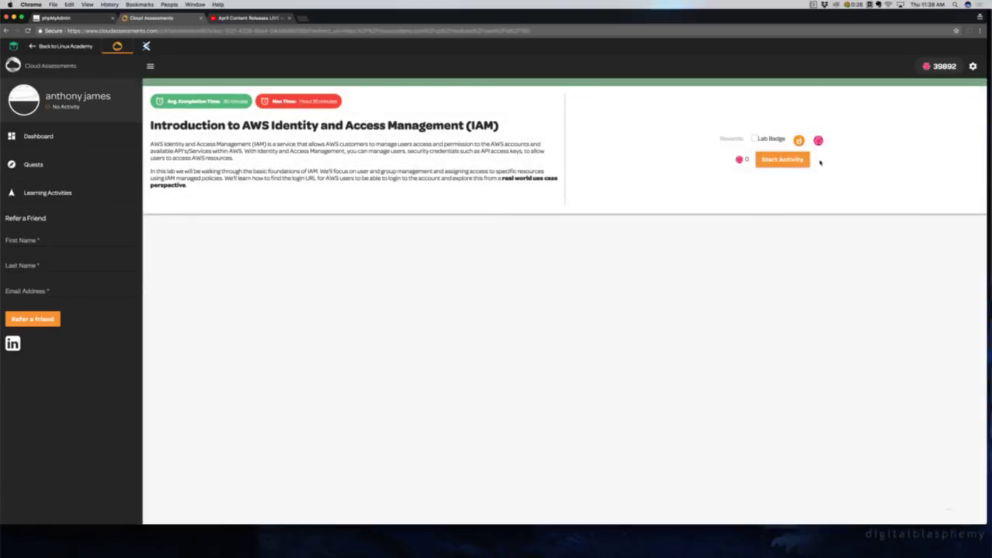
left_click(784, 160)
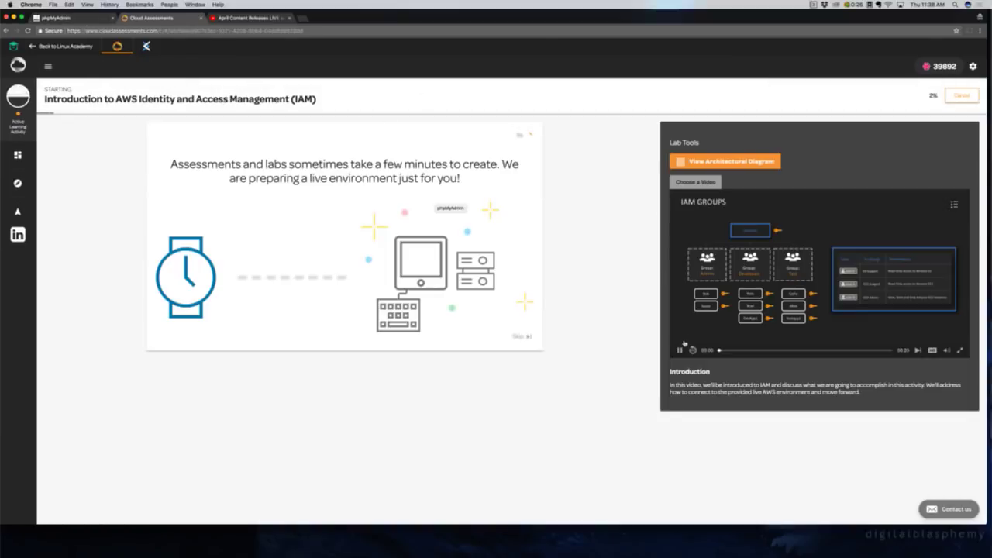
left_click(679, 351)
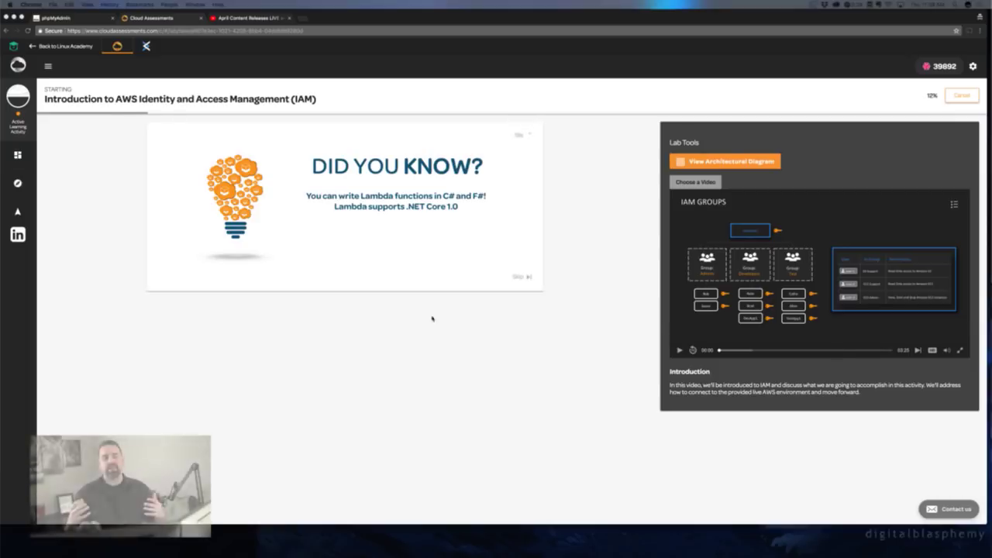
- Examine the activity's architectural diagram, including the table of users, groups and permissions, and close it
left_click(610, 206)
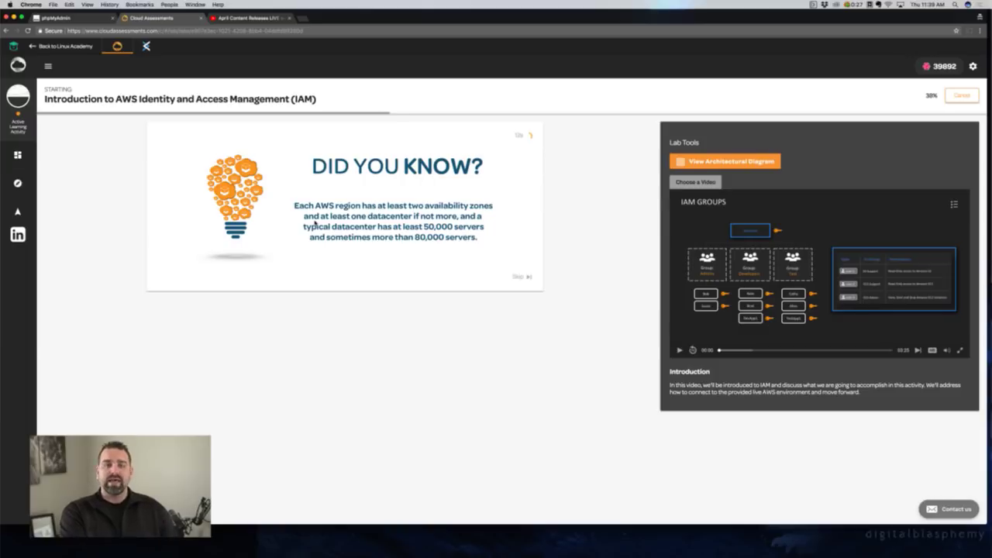
left_click(718, 183)
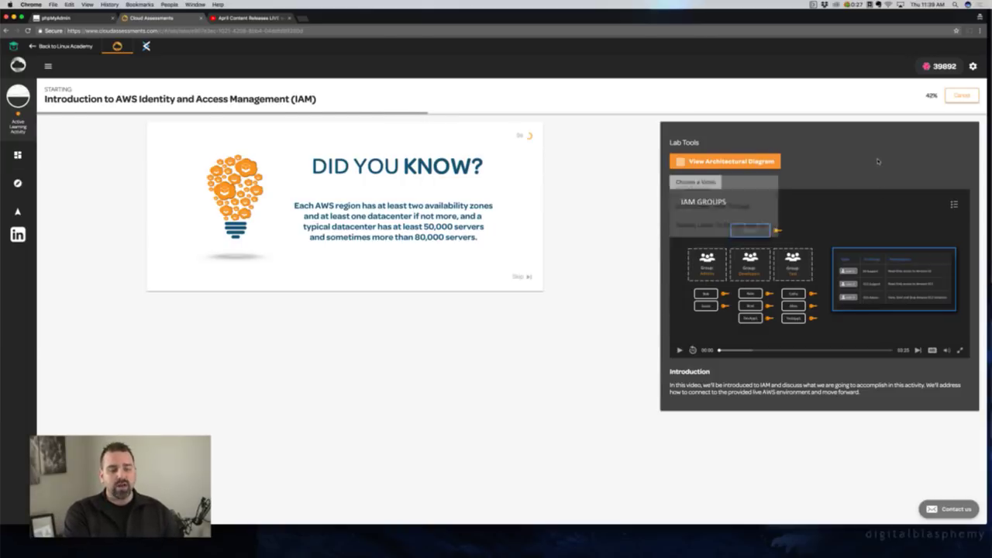
left_click(744, 163)
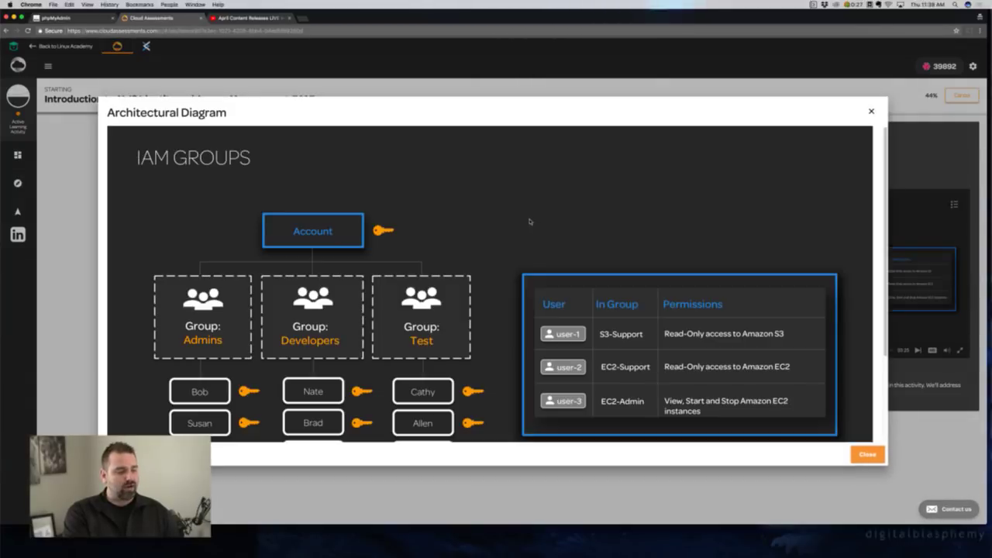
scroll(888, 161, "down", 2)
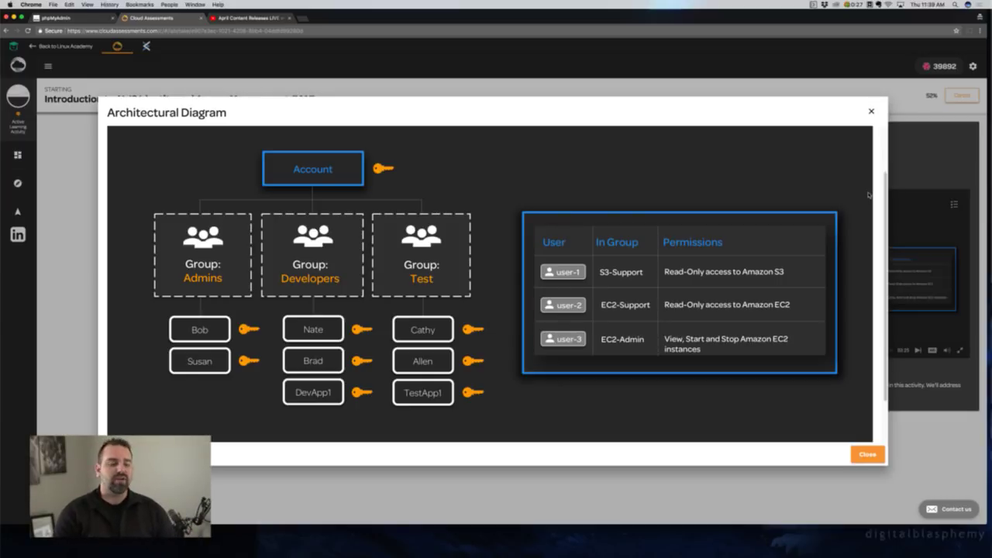
left_click(870, 113)
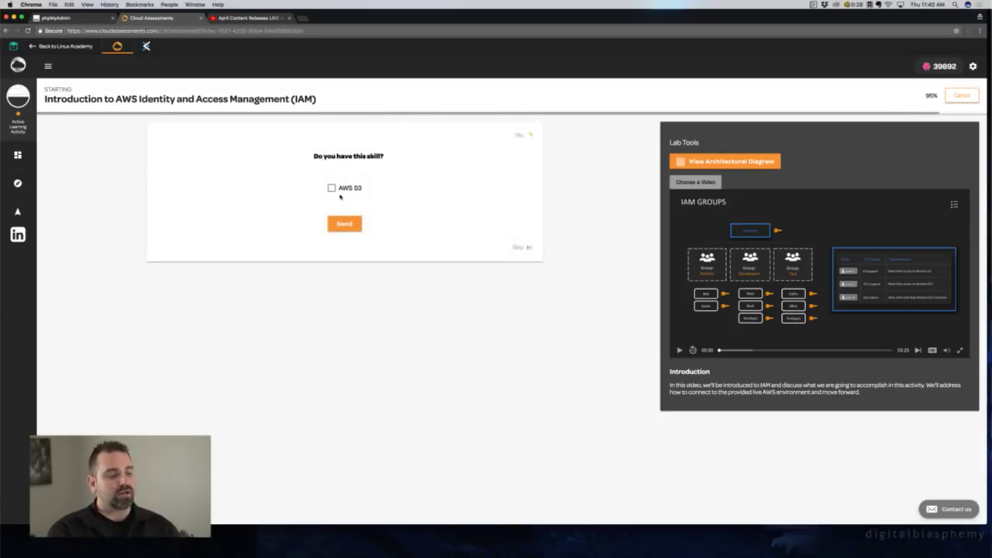
- Answer the skill question with AWS S3 and pause the introduction video on the activity page
left_click(332, 189)
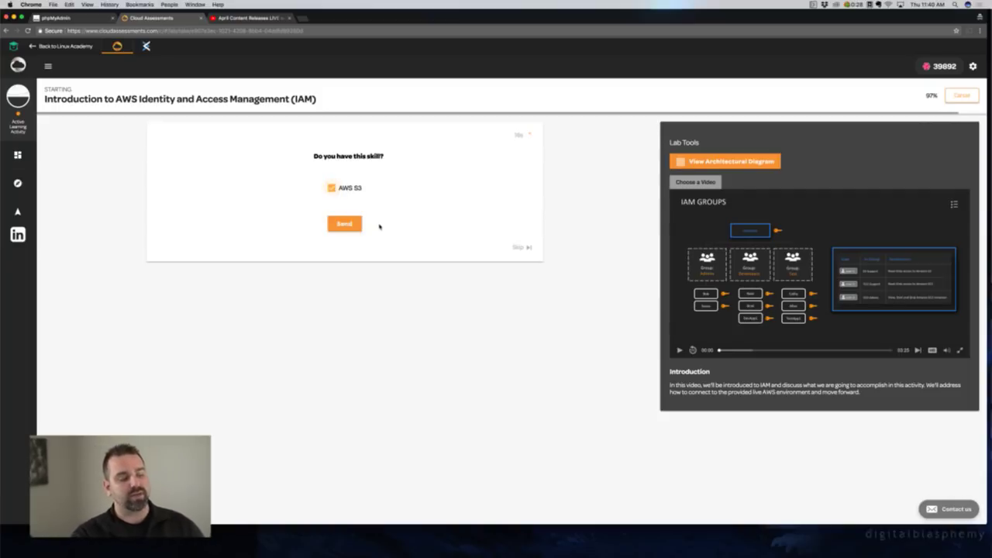
left_click(353, 230)
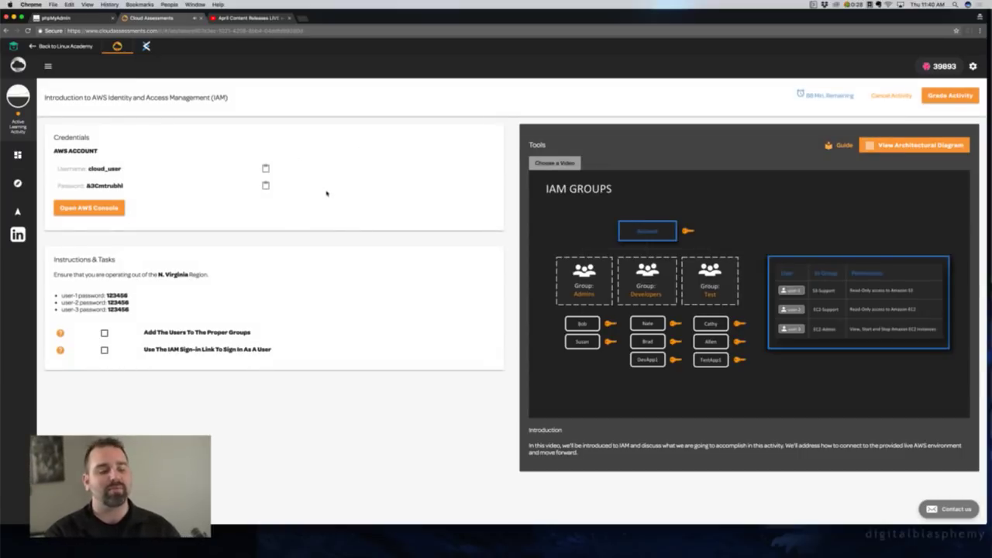
left_click(538, 410)
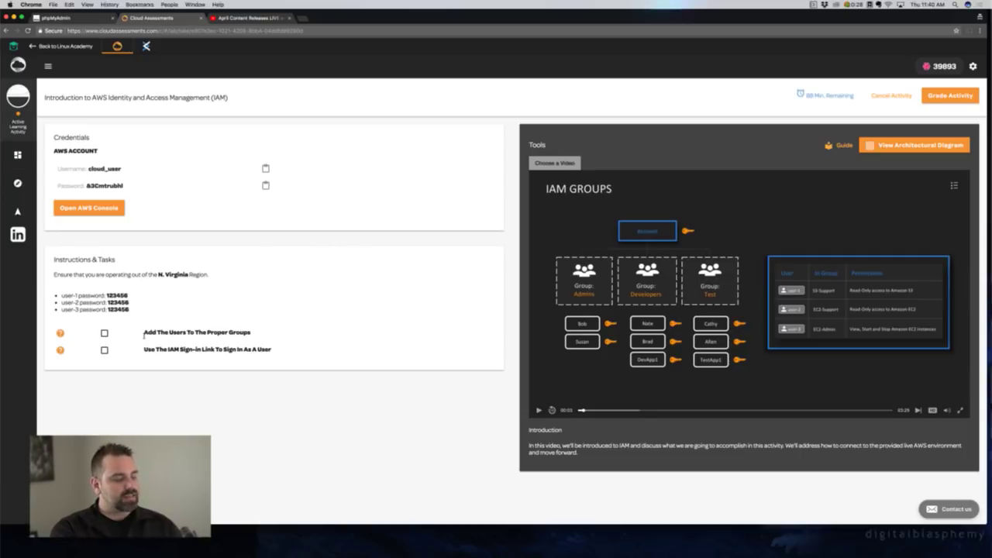
- Read the hints for both lab tasks and look through the list of available videos
mouse_move(61, 335)
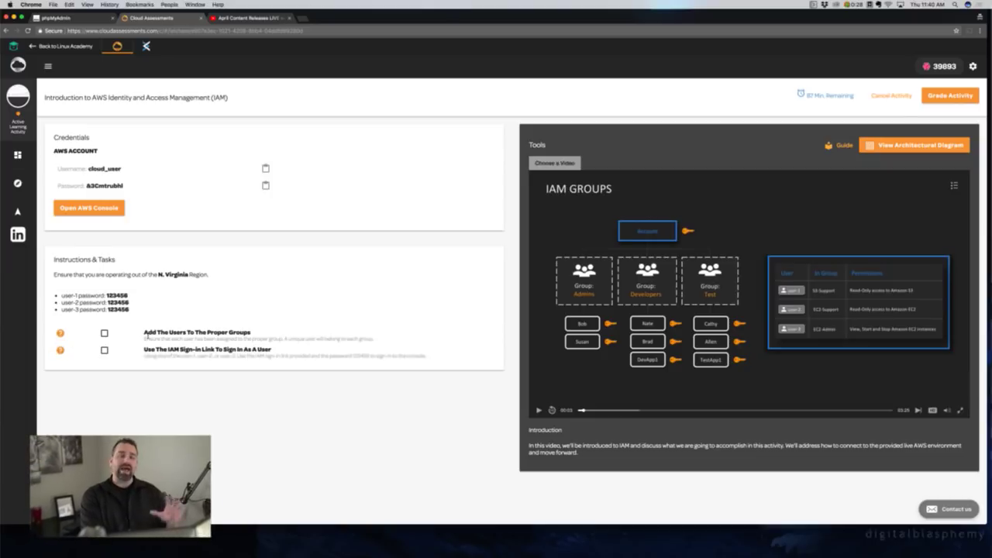
triple_click(241, 355)
left_click_drag(375, 338, 332, 338)
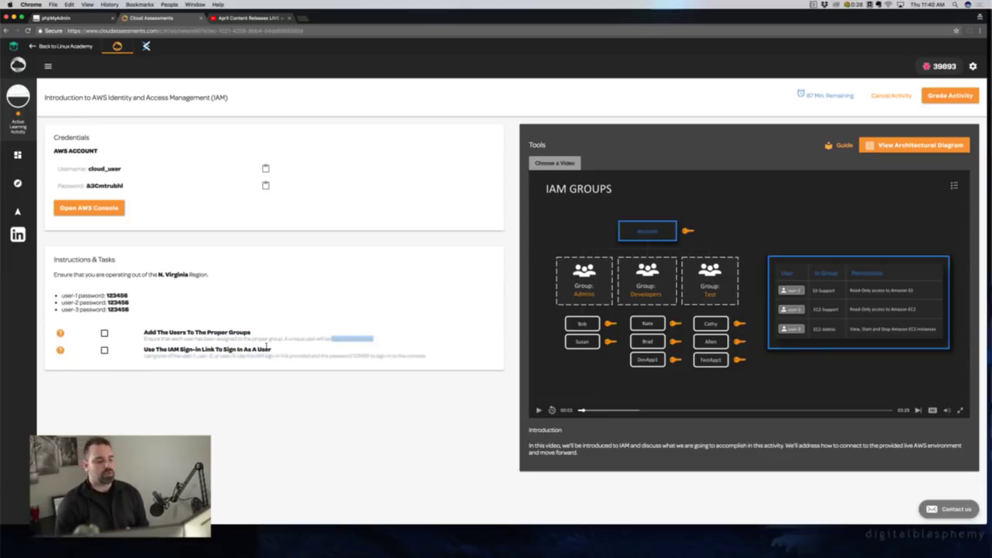
left_click(562, 164)
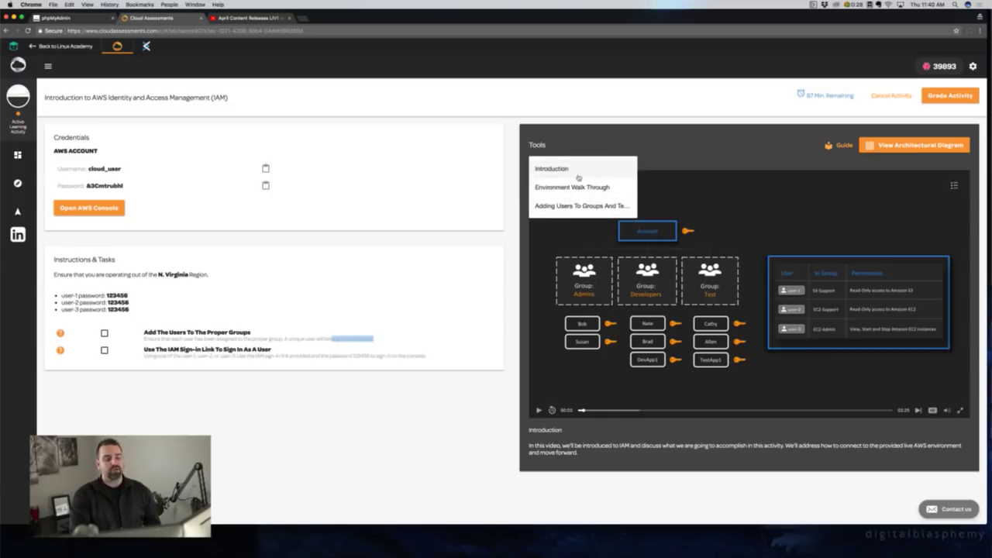
left_click(651, 117)
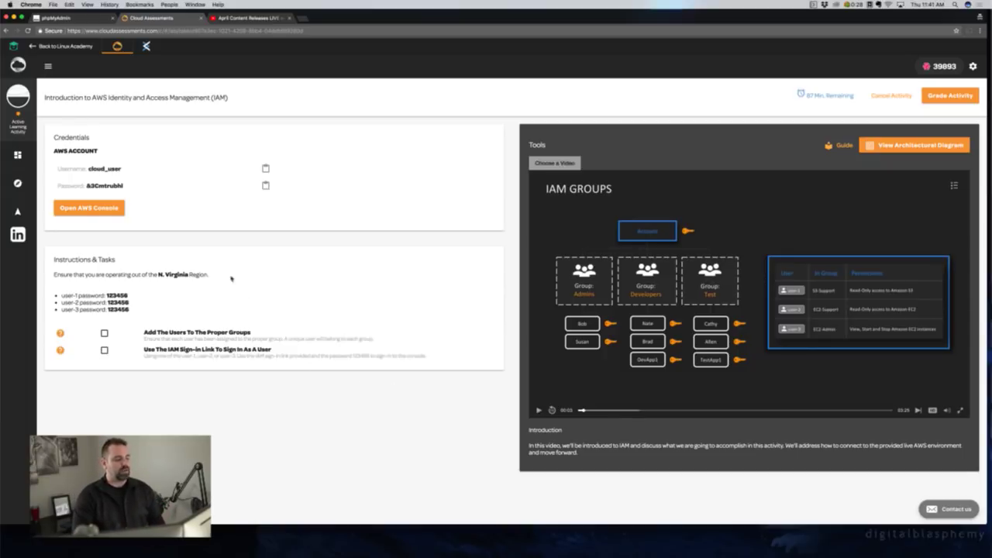
- Copy the lab account's password, open the AWS console and sign in as IAM user cloud_user with that password
left_click_drag(146, 188, 87, 188)
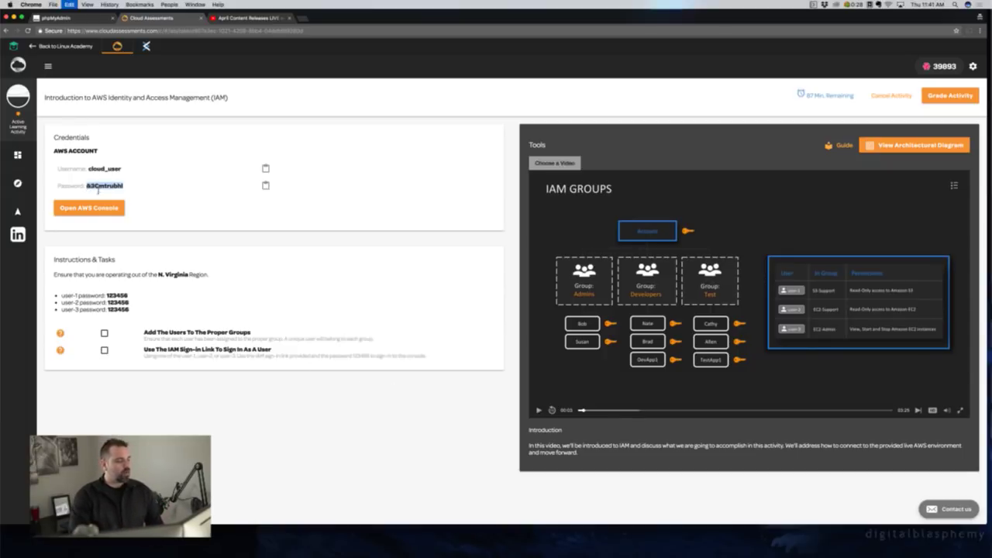
left_click(90, 209)
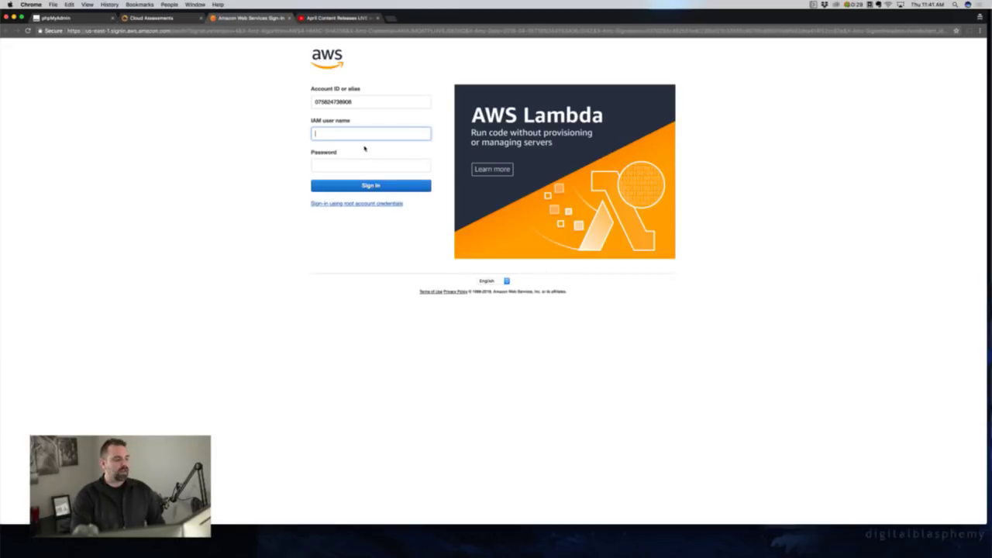
type("cloud_use")
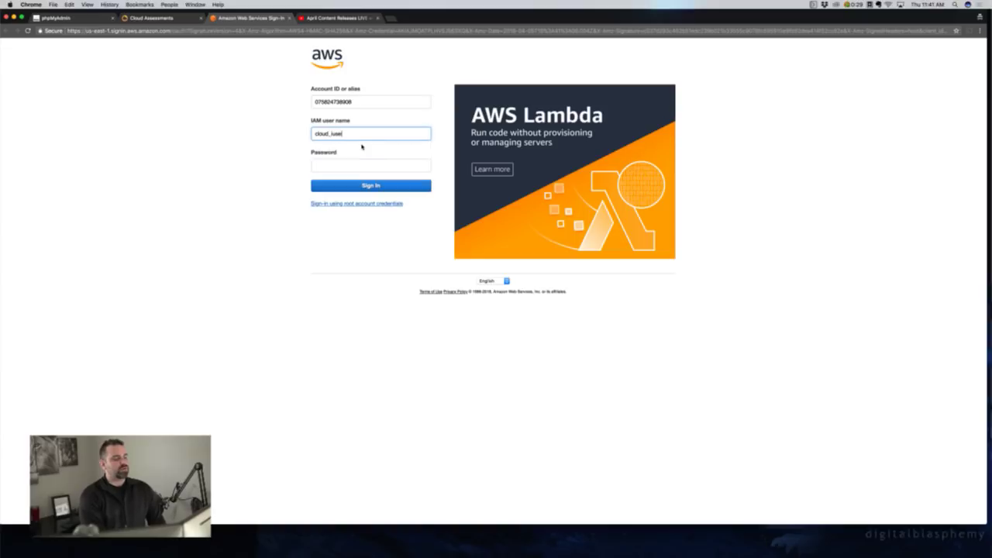
type("r")
key("Tab")
key("super+v")
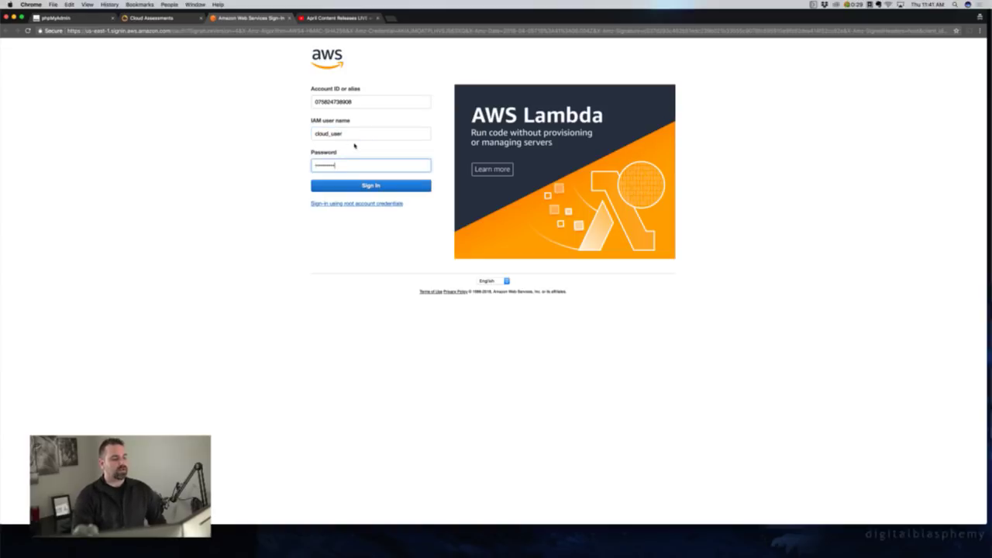
left_click(377, 190)
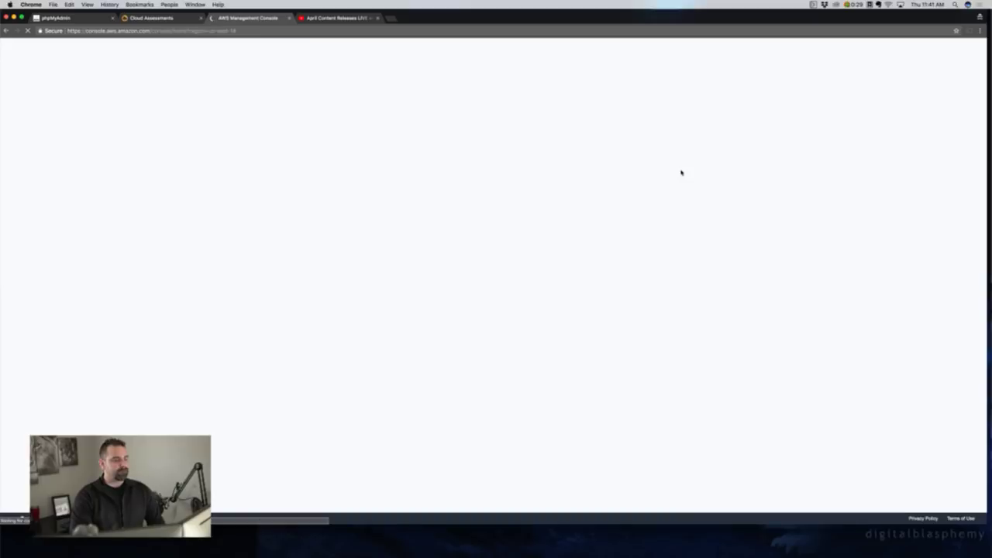
- Search the AWS services for "iam" and open the IAM service
left_click(399, 89)
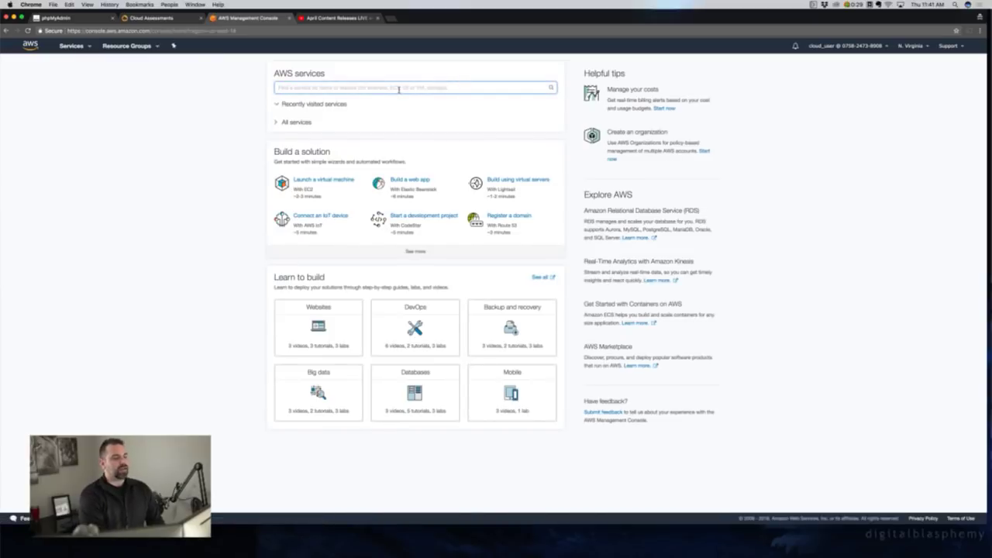
type("iam")
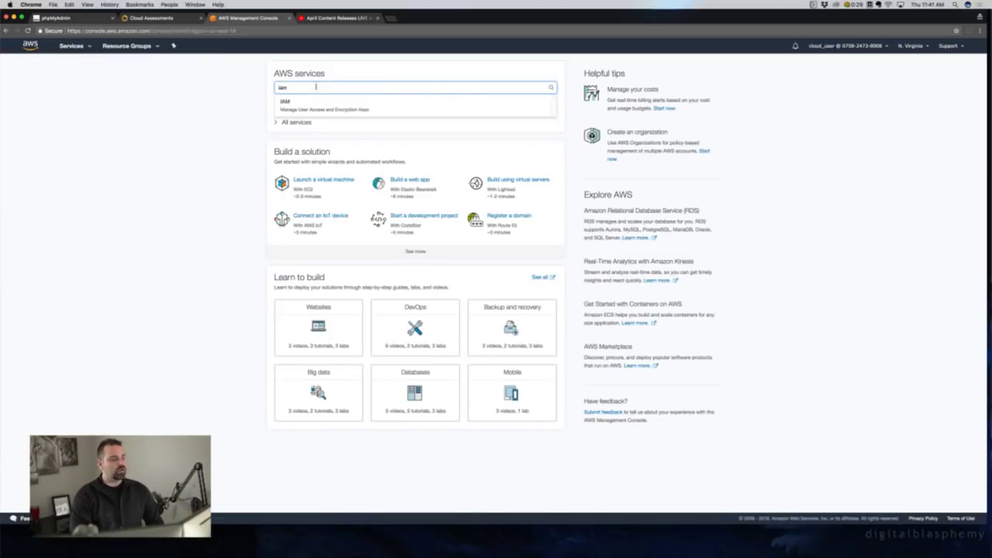
left_click(315, 107)
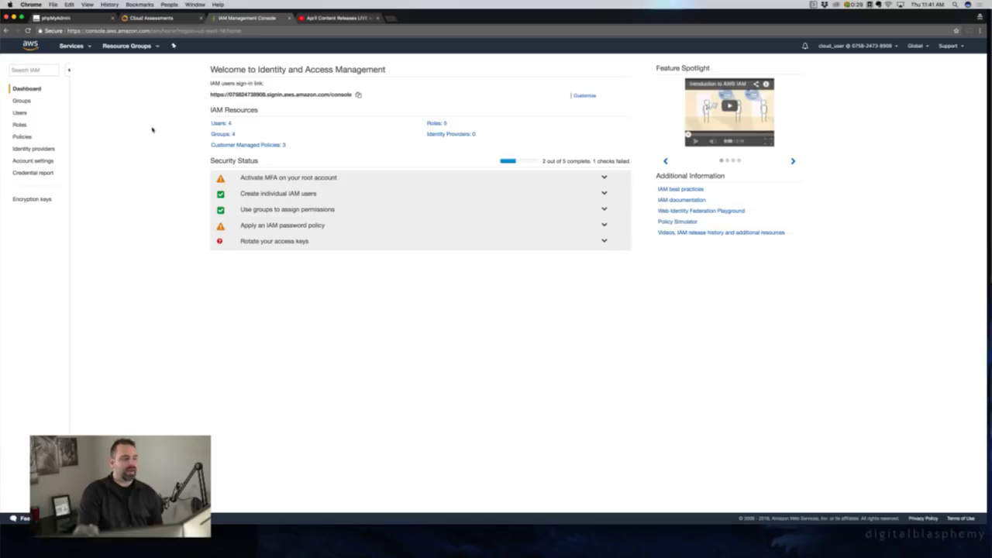
- Add user-1 to the EC2-Admin group in IAM
left_click(21, 101)
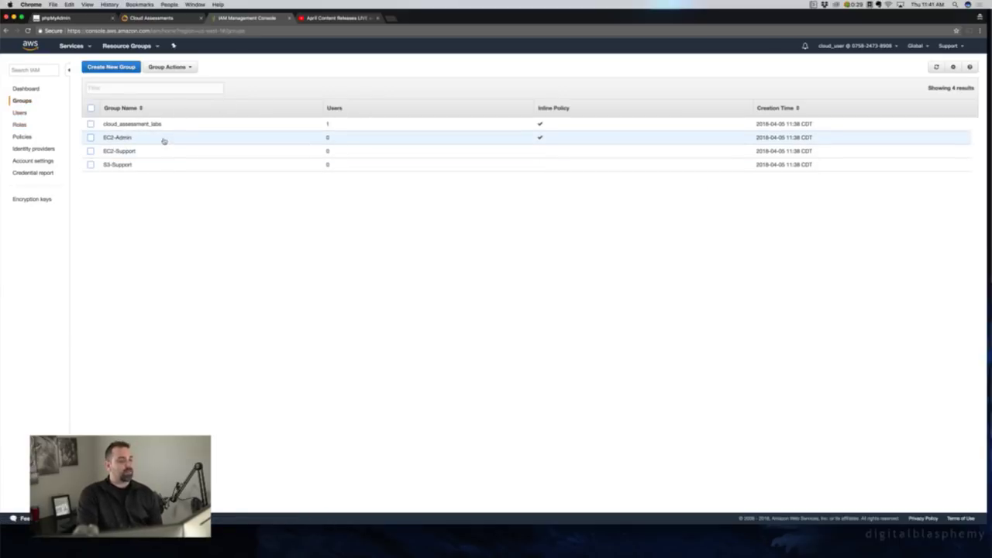
left_click(163, 139)
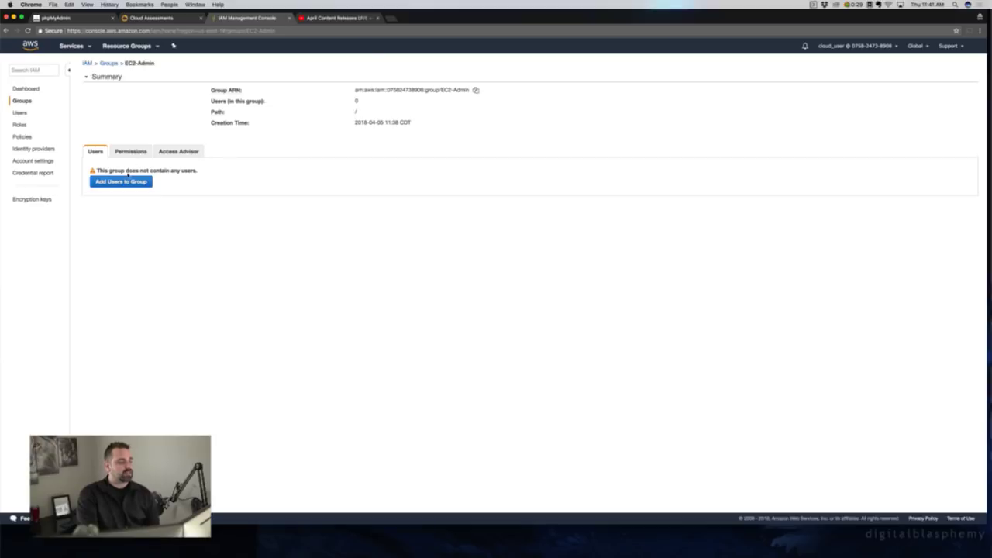
left_click(121, 181)
left_click(217, 134)
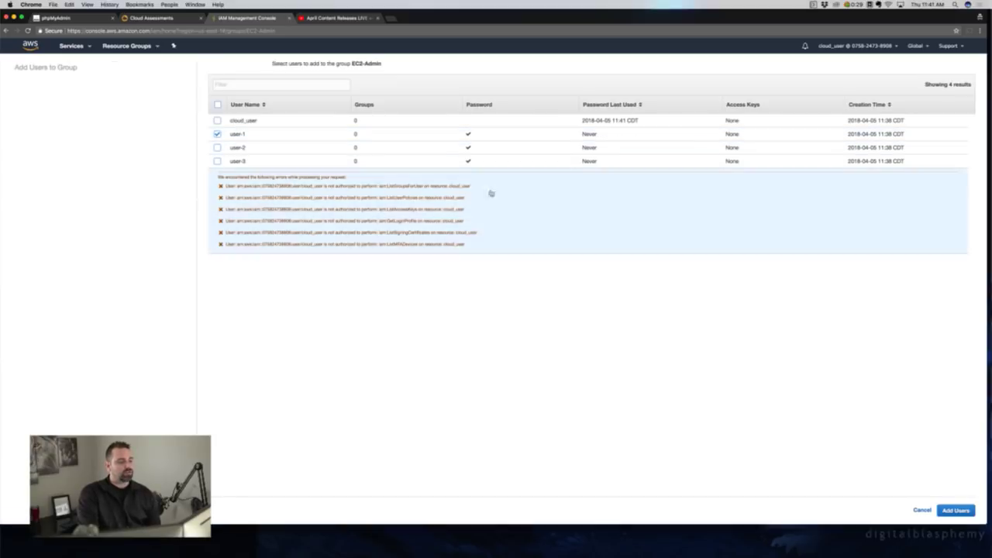
left_click(953, 510)
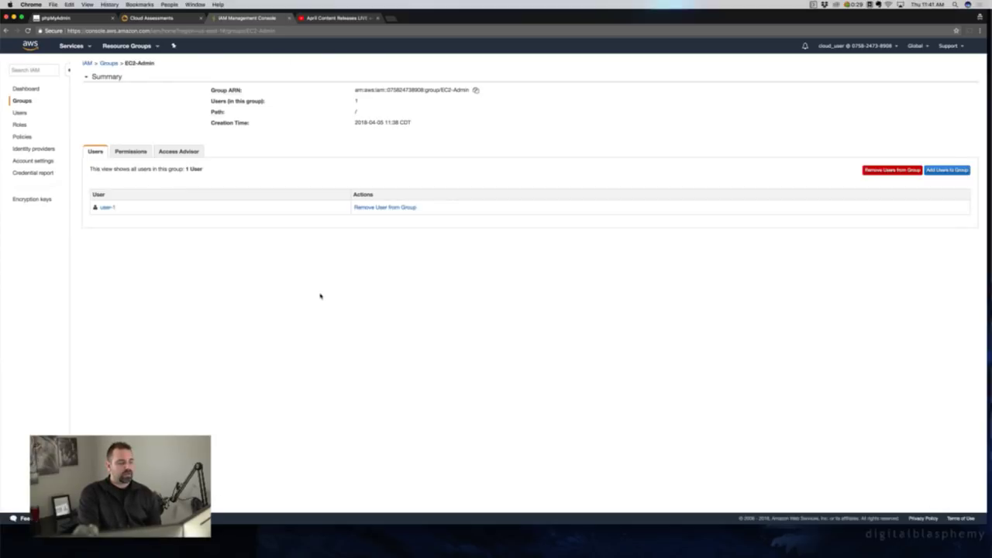
- Open the EC2-Support group in IAM and add user-2 to it
left_click(21, 102)
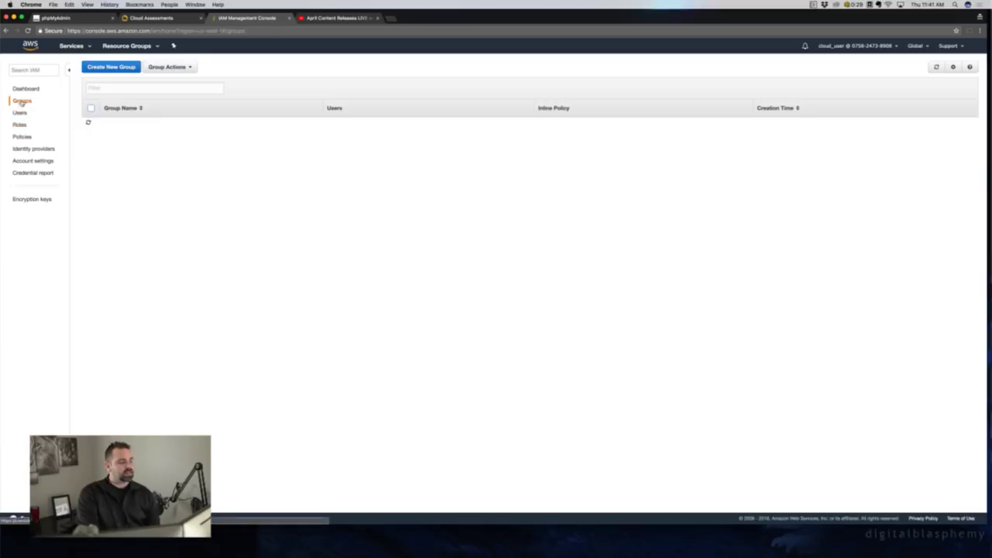
left_click(140, 152)
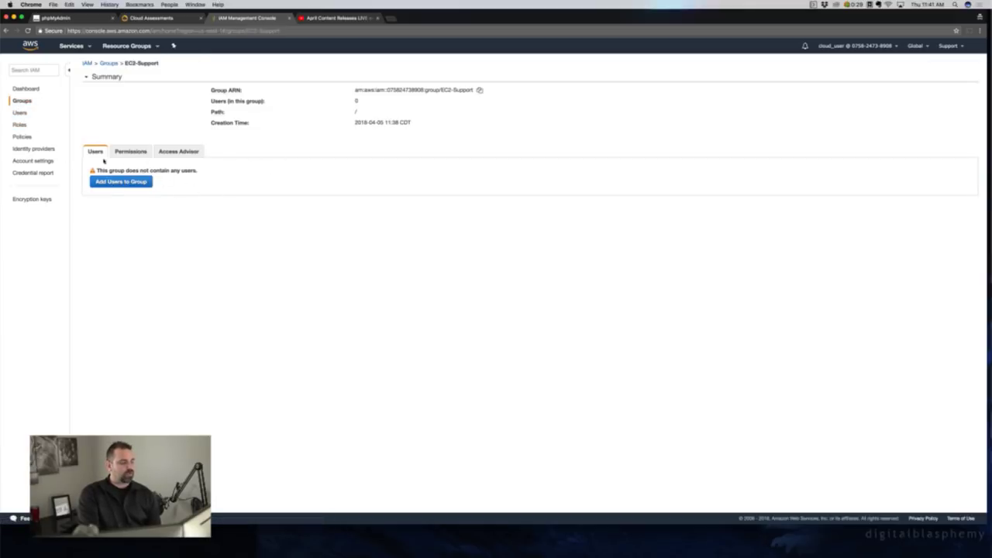
left_click(117, 185)
left_click(276, 149)
left_click(954, 510)
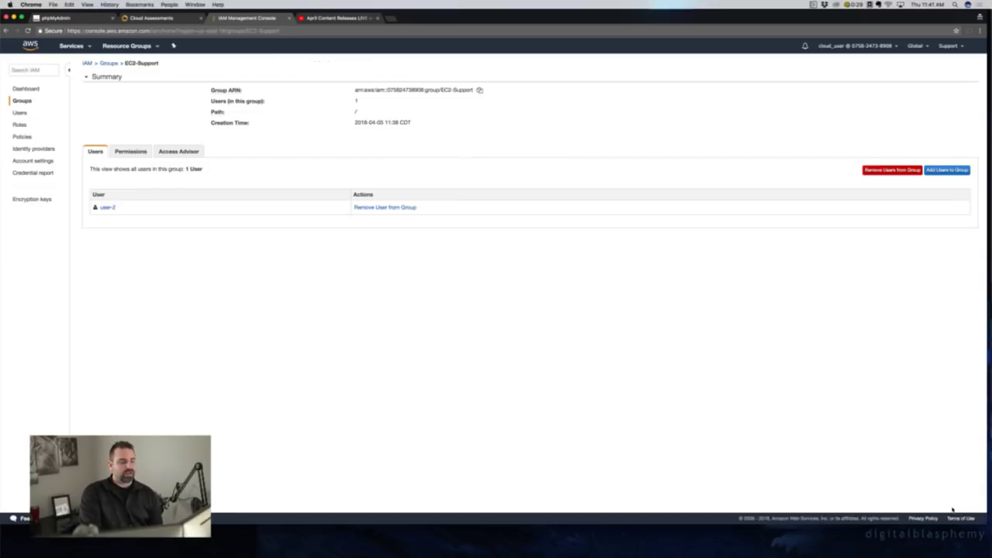
- Open the S3-Support group in IAM and add user-3 to it
left_click(23, 102)
left_click(195, 162)
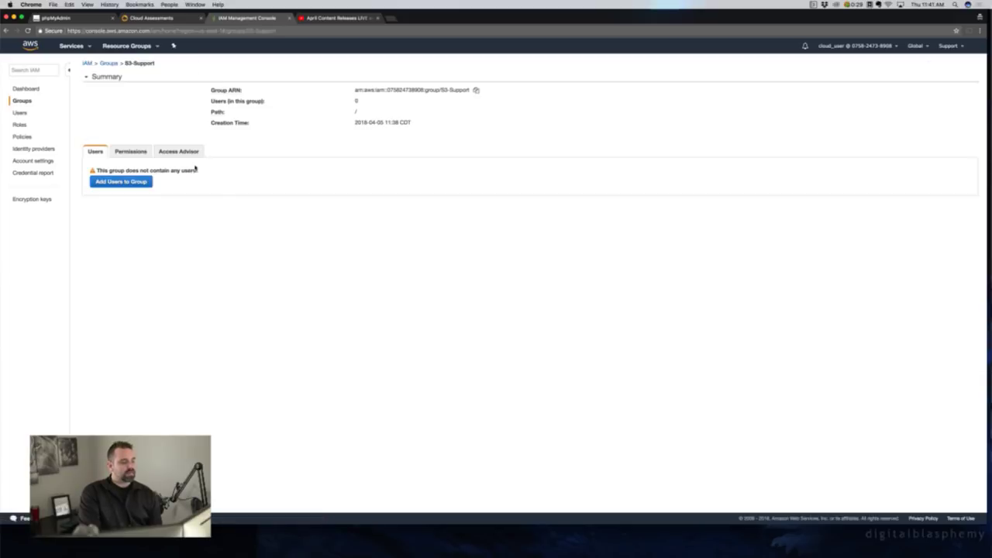
left_click(118, 182)
left_click(239, 162)
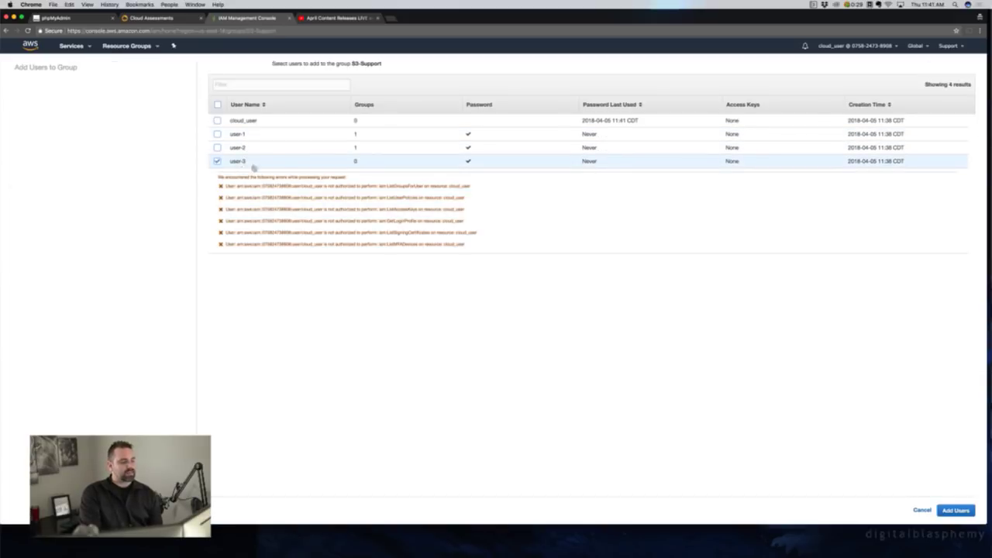
left_click(956, 510)
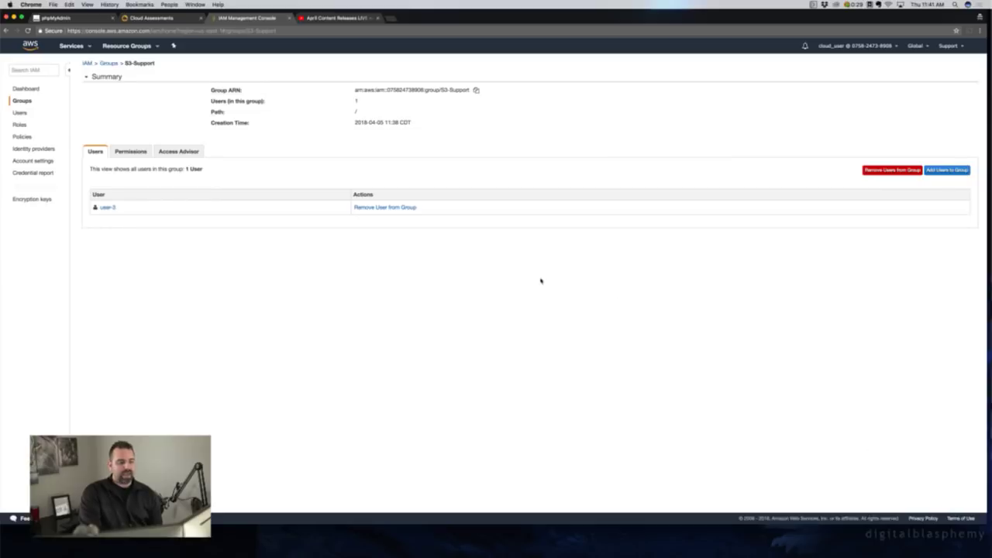
- Switch to Cloud Assessments, submit the IAM learning activity for grading with the needs-improvements feedback, and view the grade
left_click(159, 17)
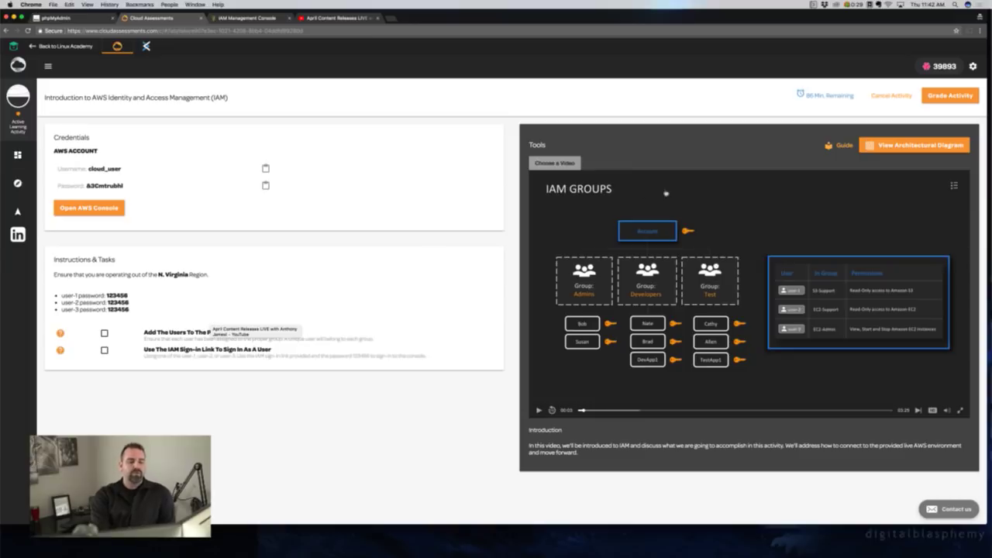
left_click(948, 95)
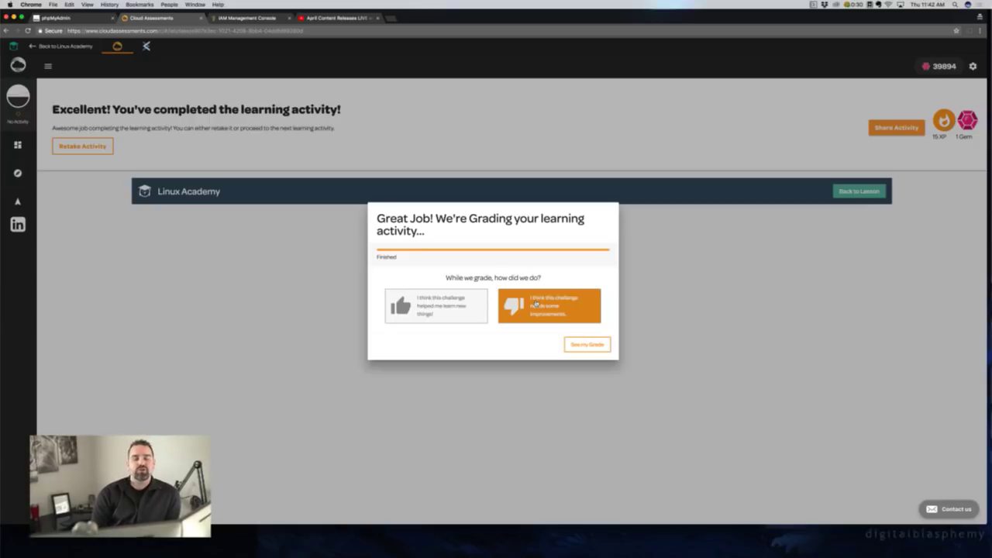
left_click(535, 305)
left_click(586, 344)
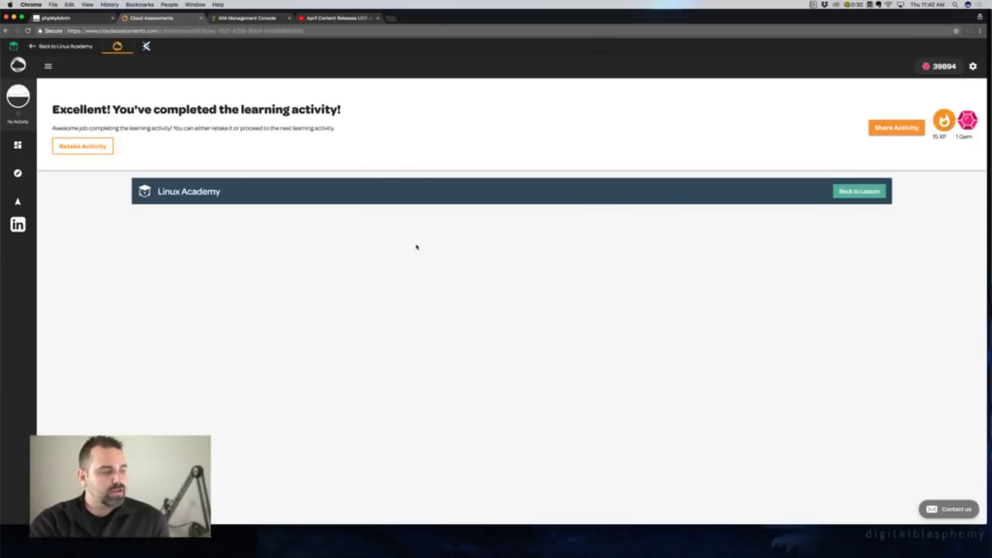
left_click_drag(341, 109, 51, 110)
left_click(454, 148)
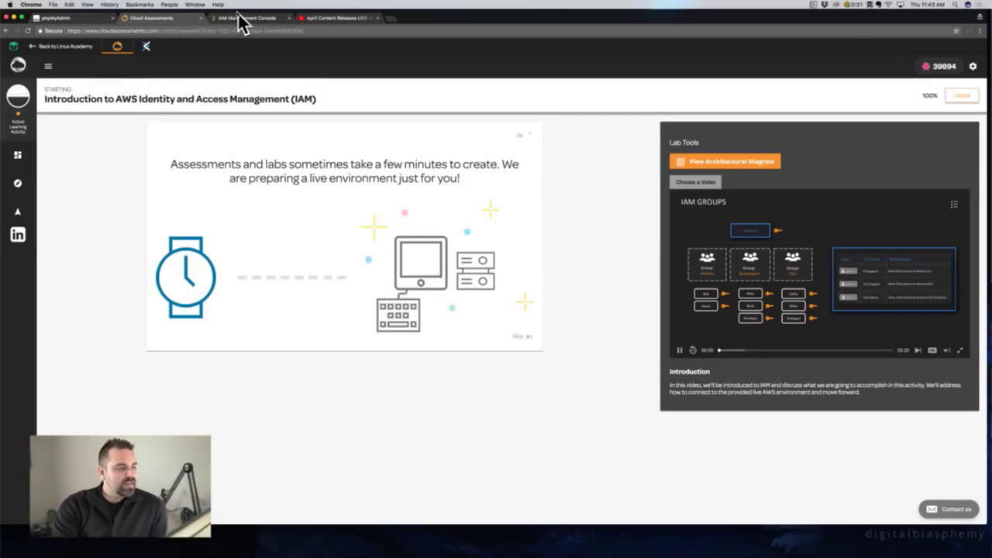
left_click(961, 95)
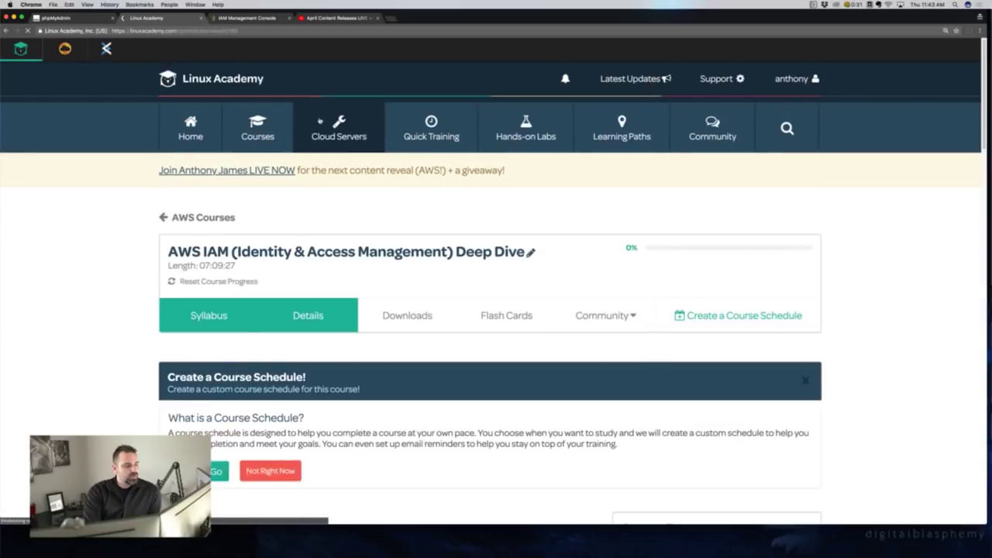
- Find the quiz "IAM Using Policies to control S3 Bucket access" in the course syllabus, open it and start the challenge
scroll(339, 300, "down", 3)
scroll(333, 294, "down", 15)
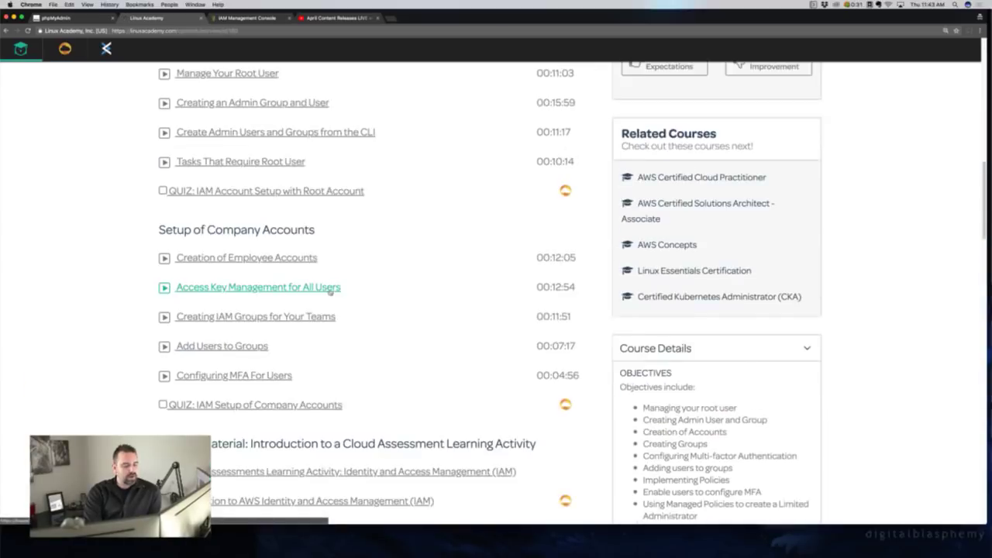
left_click(259, 368)
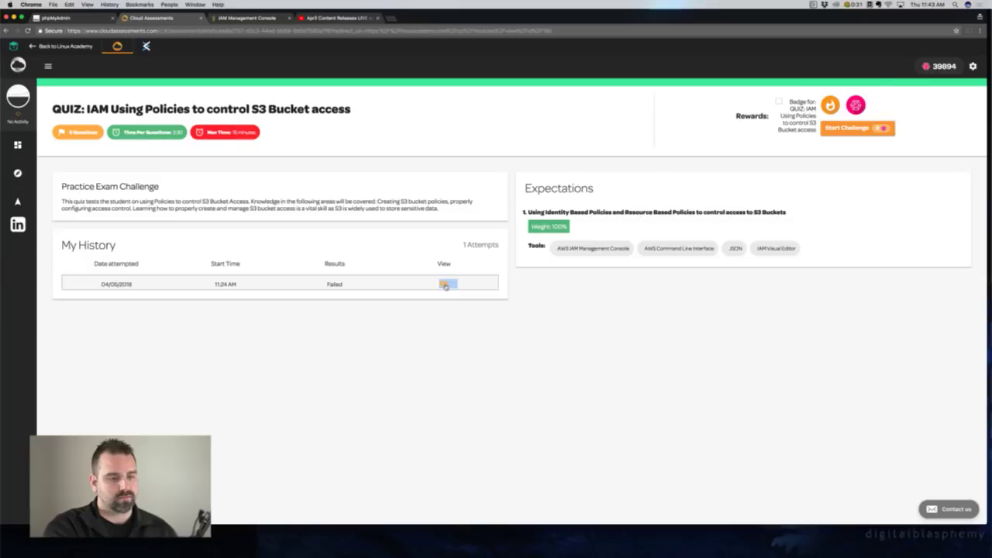
left_click(845, 127)
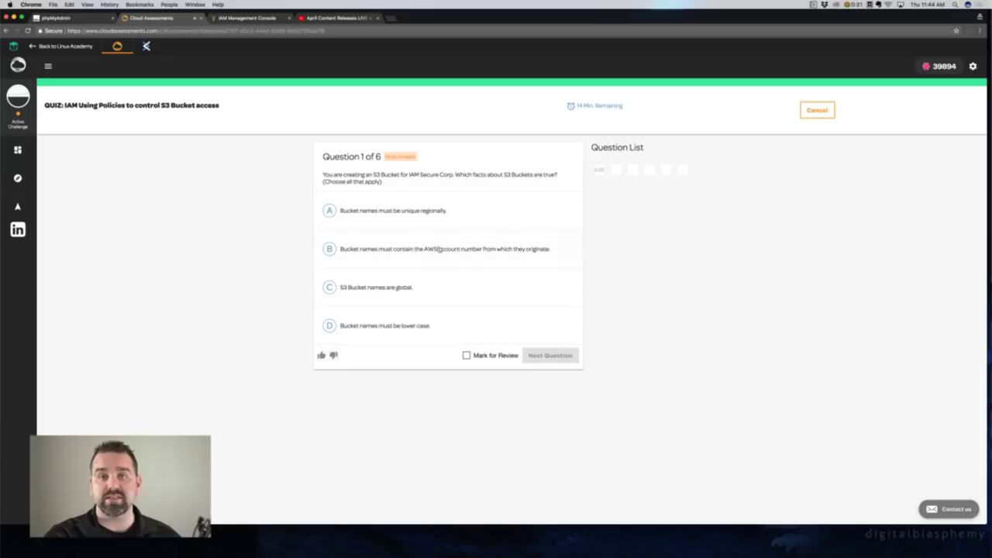
- Submit answers B and D for question 1, and answer C for question 2 with that question marked for review
left_click(480, 248)
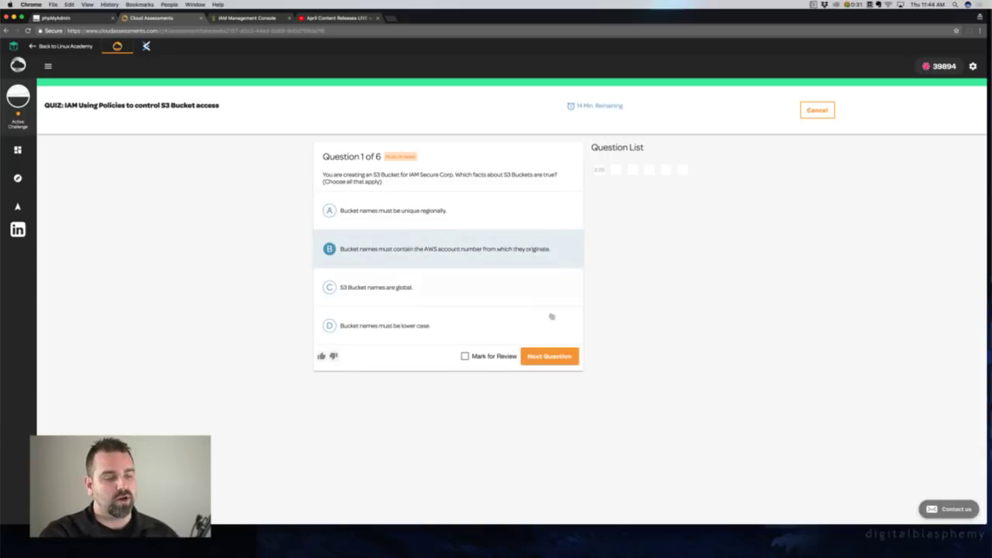
left_click(391, 327)
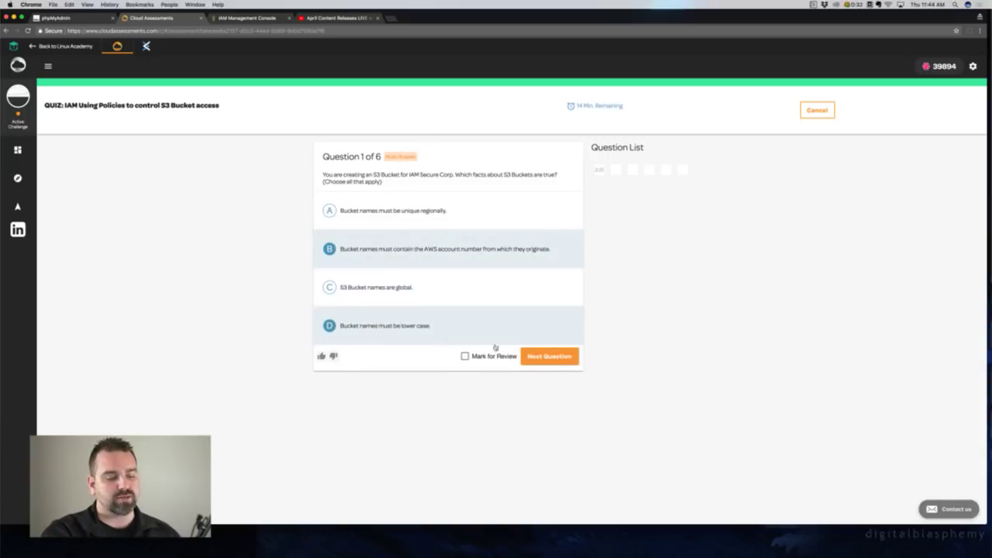
left_click(548, 356)
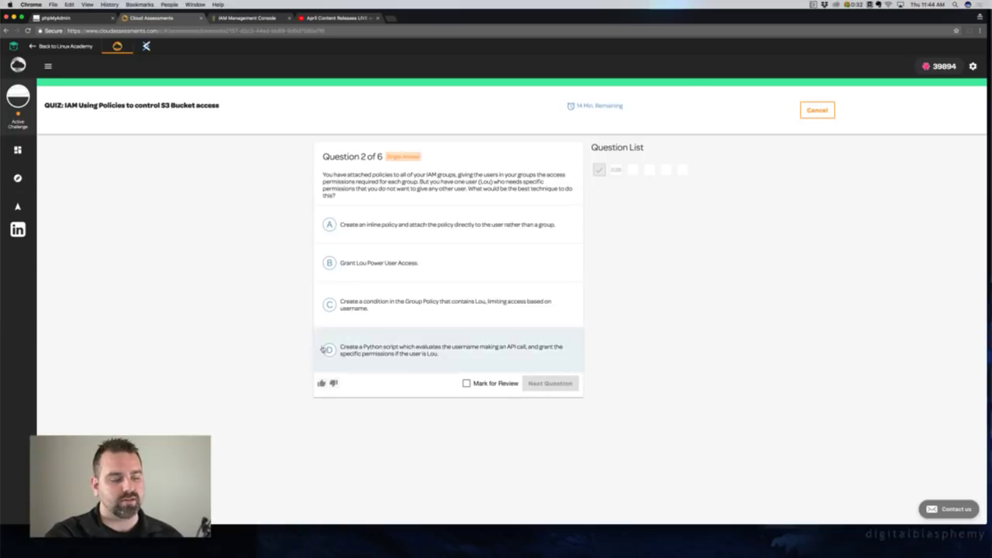
left_click(392, 290)
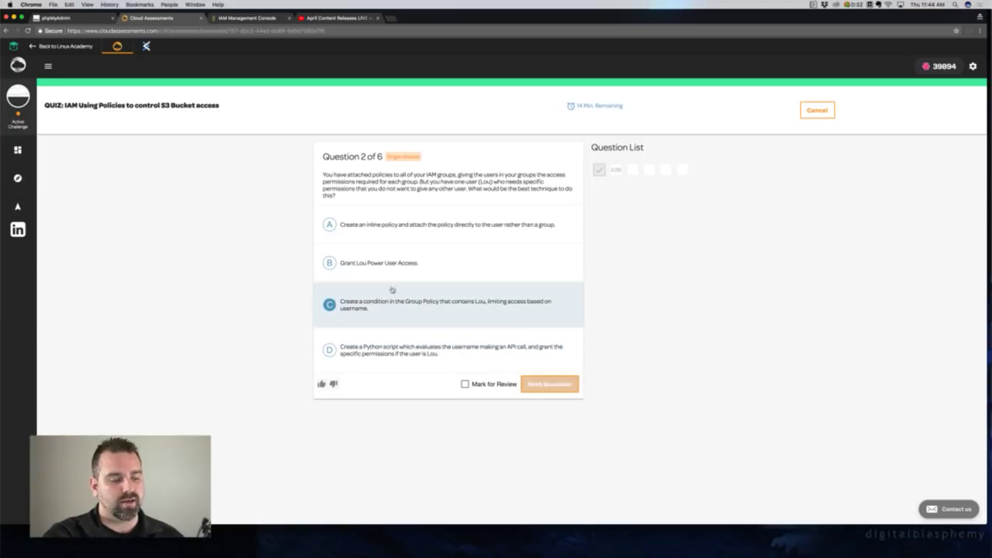
left_click(465, 384)
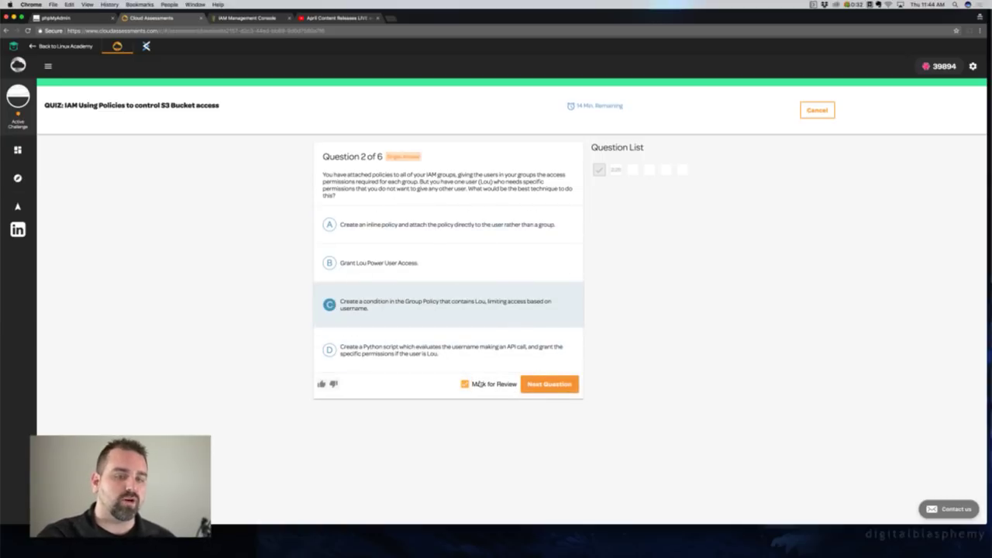
left_click(550, 384)
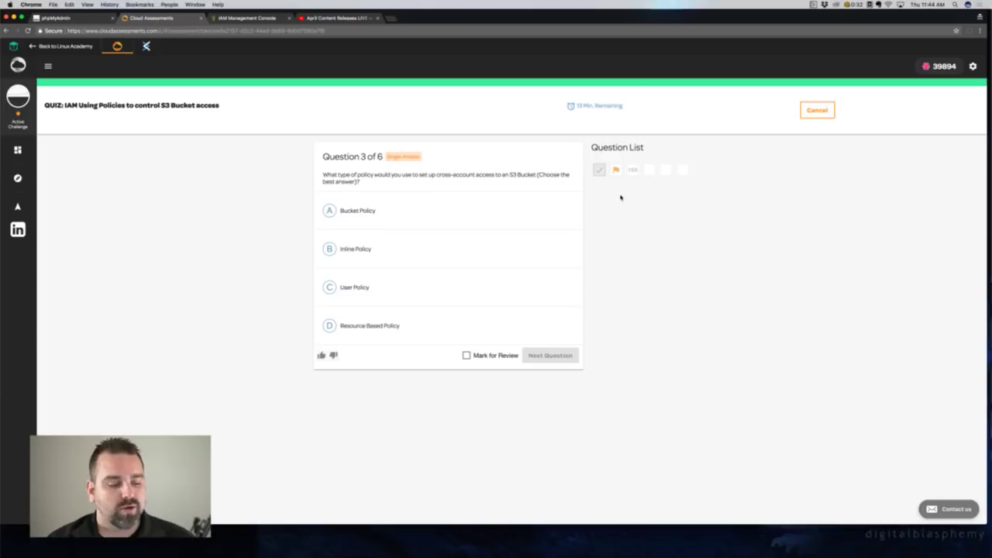
- Answer question 3 with D, question 4 with A, question 5 with B and question 6 with C, and finish the quiz
left_click(452, 314)
left_click(553, 353)
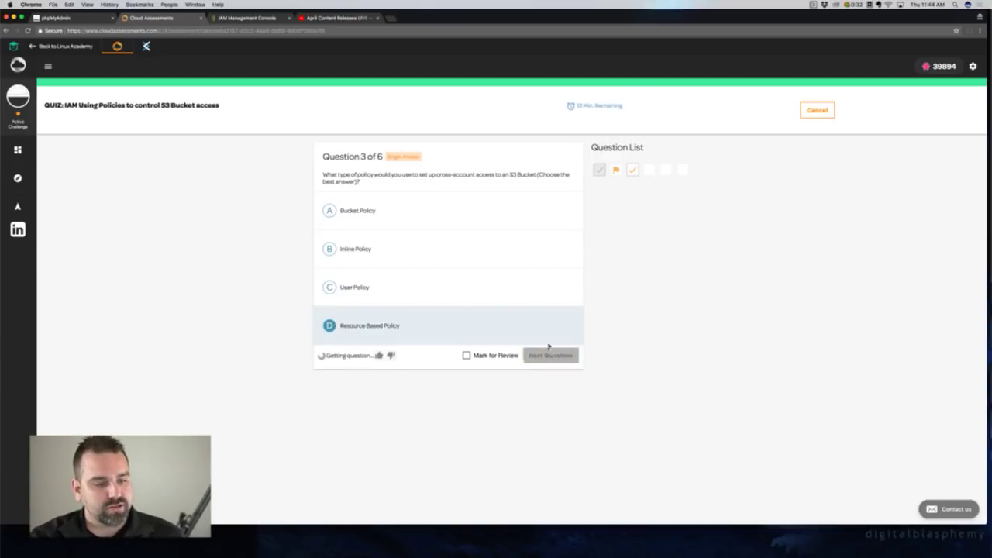
left_click(431, 219)
left_click(565, 355)
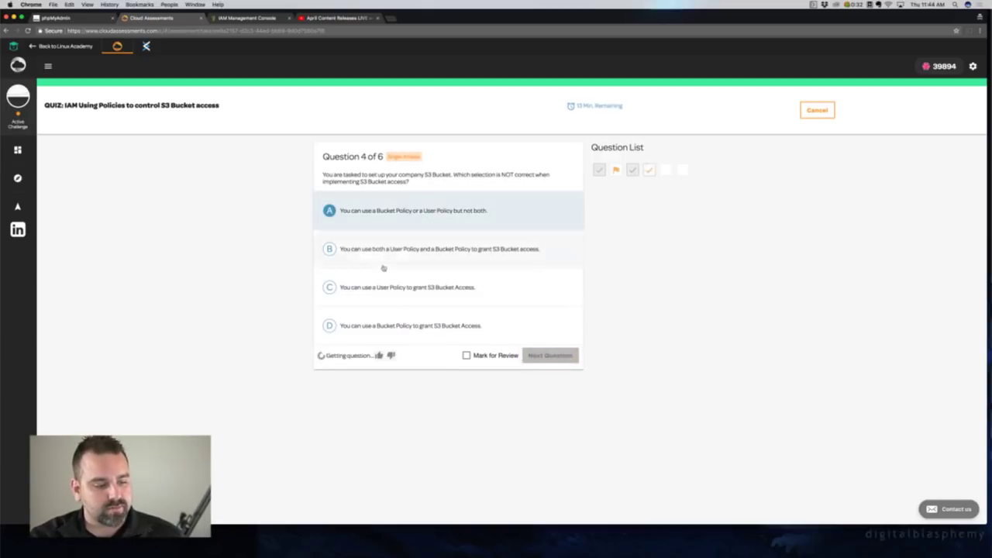
left_click(409, 262)
left_click(551, 367)
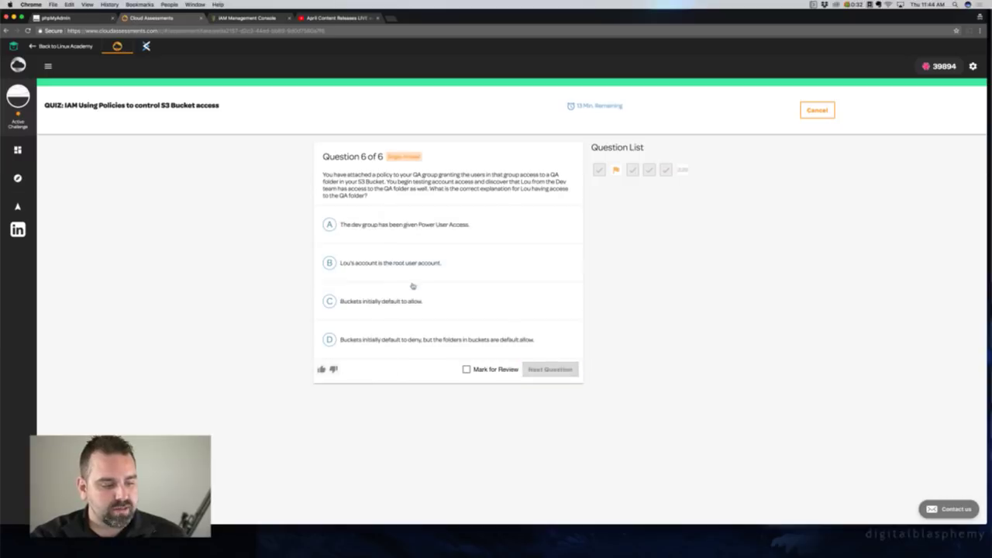
left_click(413, 301)
left_click(550, 368)
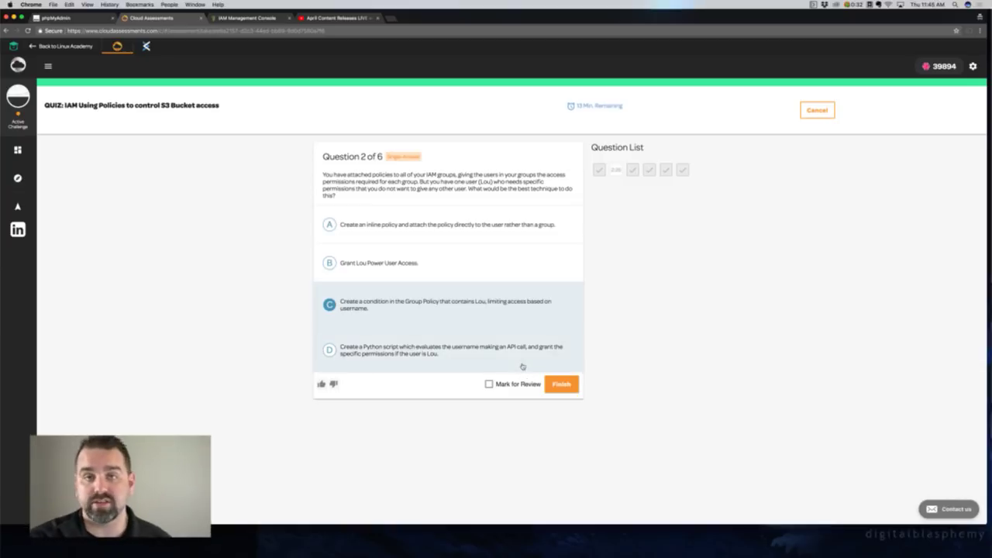
left_click(551, 384)
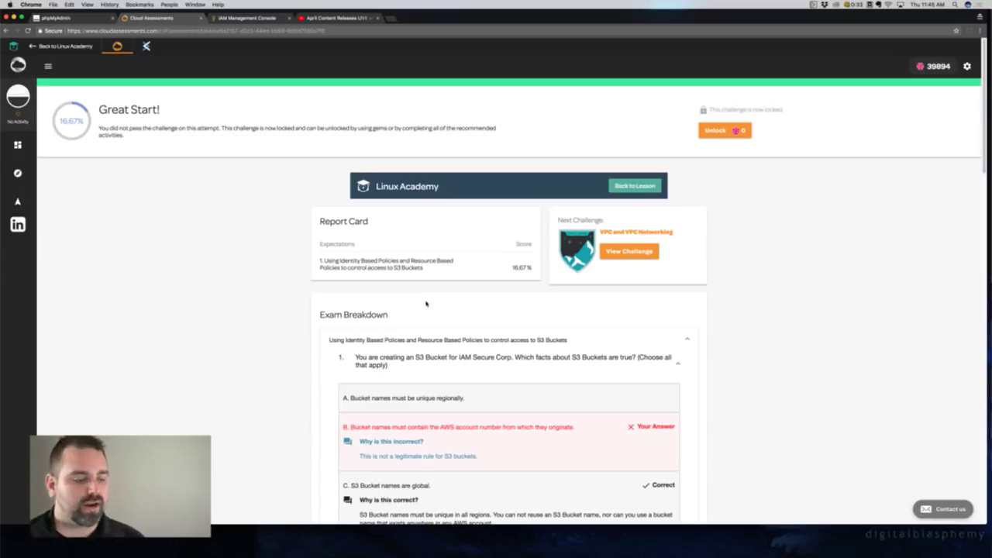
- Review the quiz's report card and read through the exam breakdown with the answer explanations for all six questions
scroll(330, 173, "down", 1)
scroll(328, 175, "up", 1)
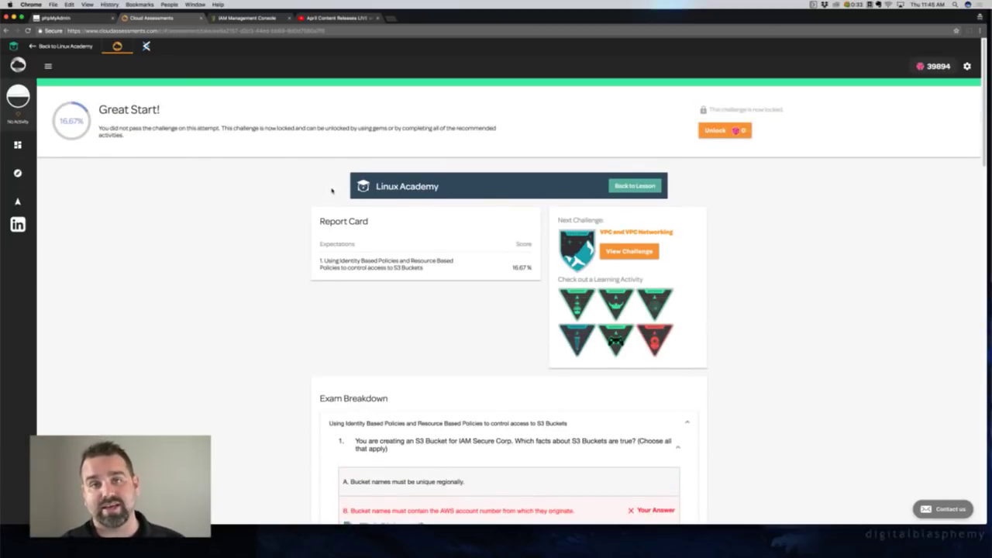
scroll(483, 227, "down", 7)
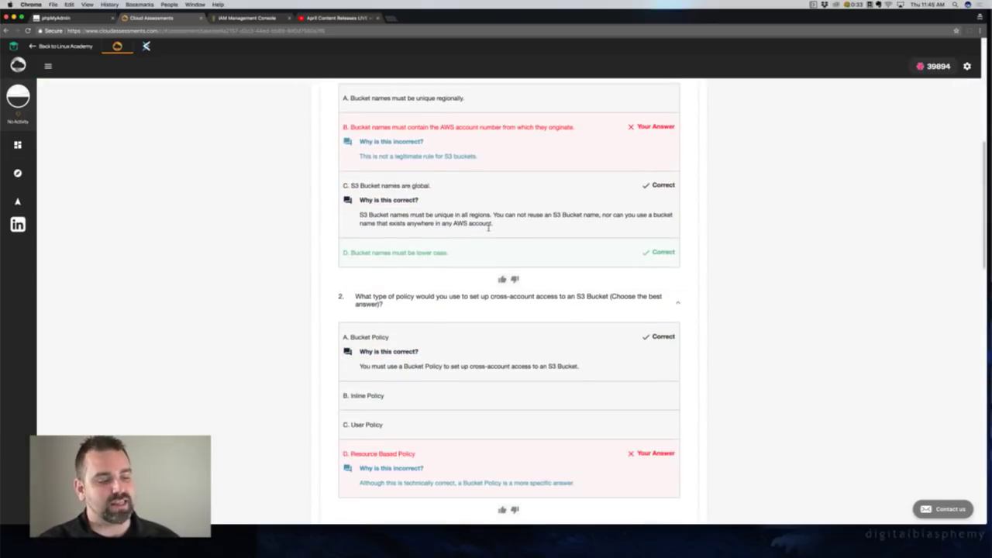
scroll(488, 224, "up", 3)
scroll(480, 221, "down", 6)
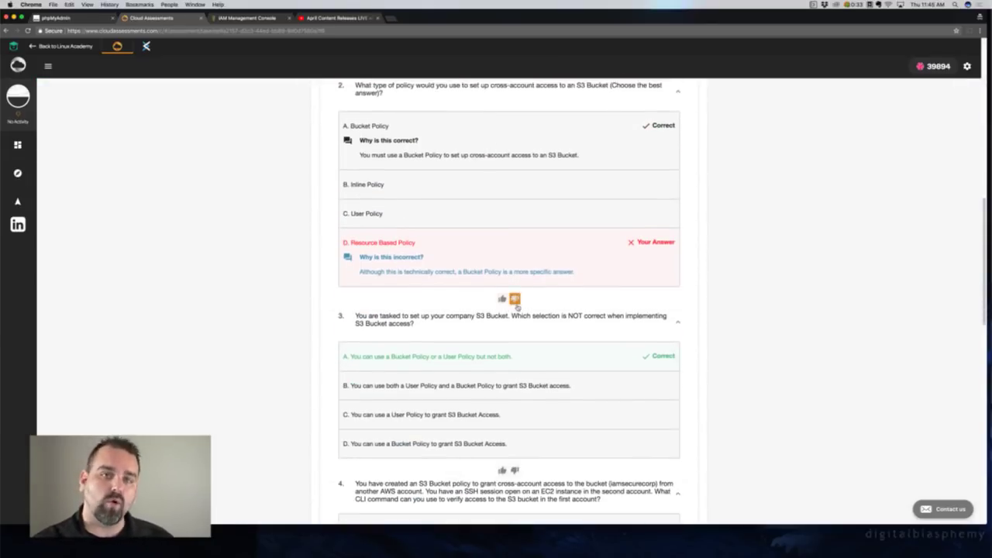
scroll(524, 305, "down", 4)
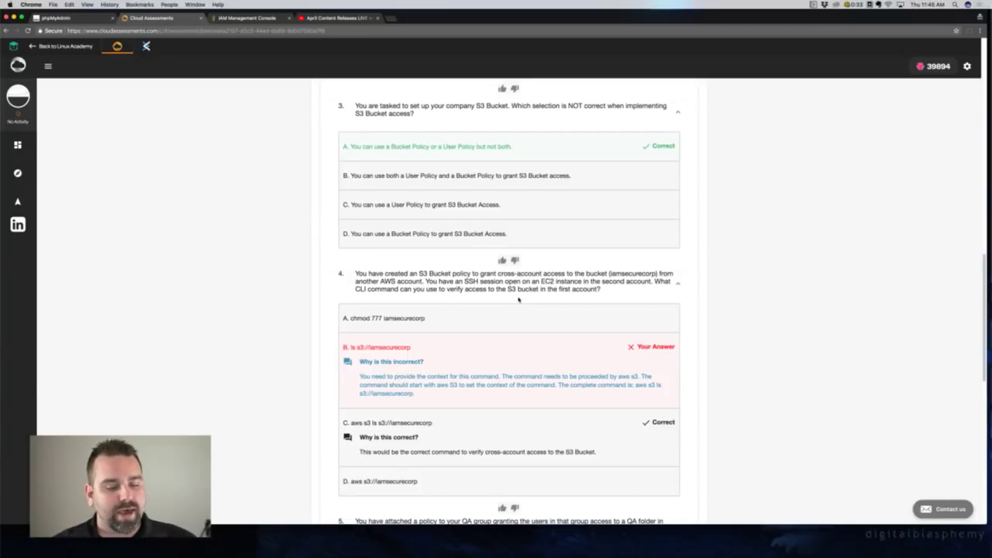
scroll(518, 299, "down", 8)
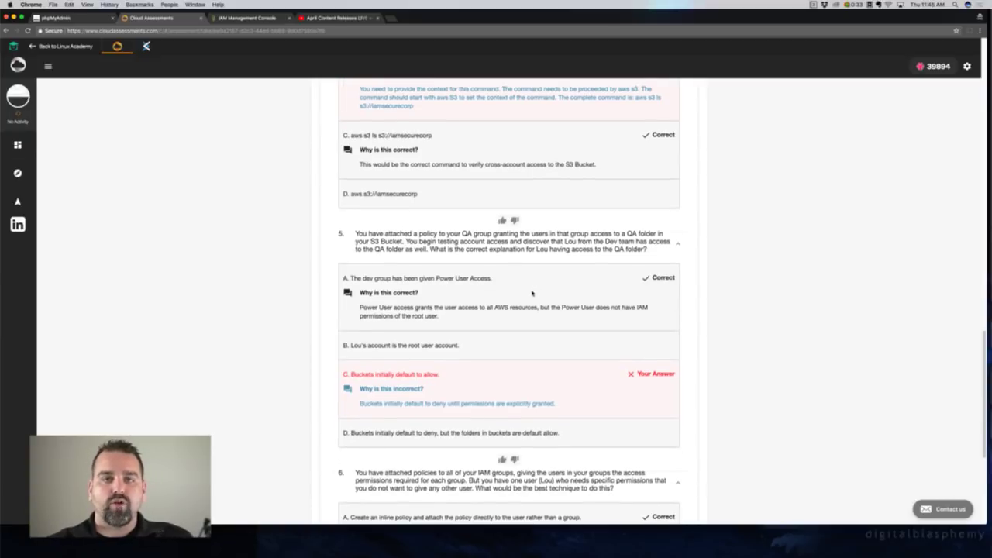
scroll(534, 292, "down", 7)
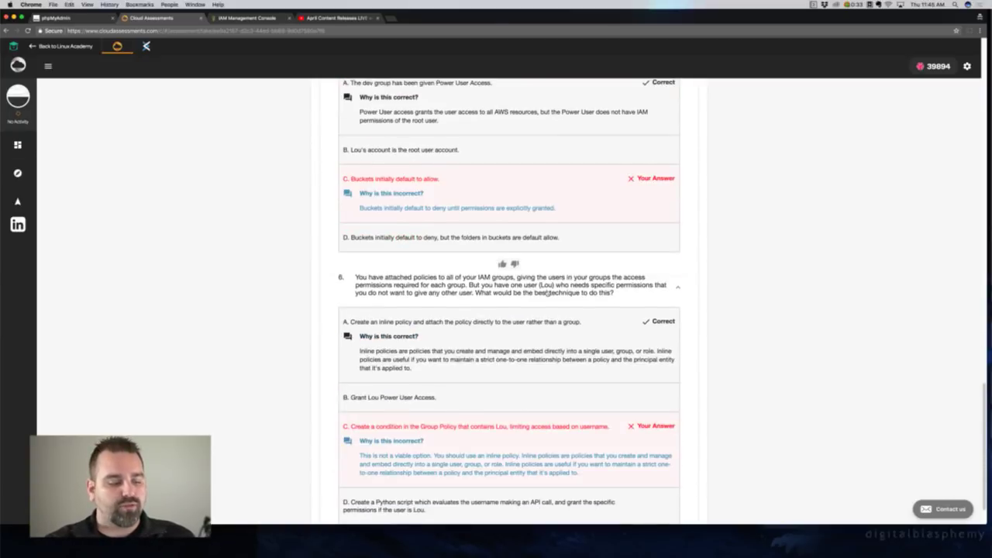
scroll(543, 292, "up", 18)
scroll(544, 289, "up", 10)
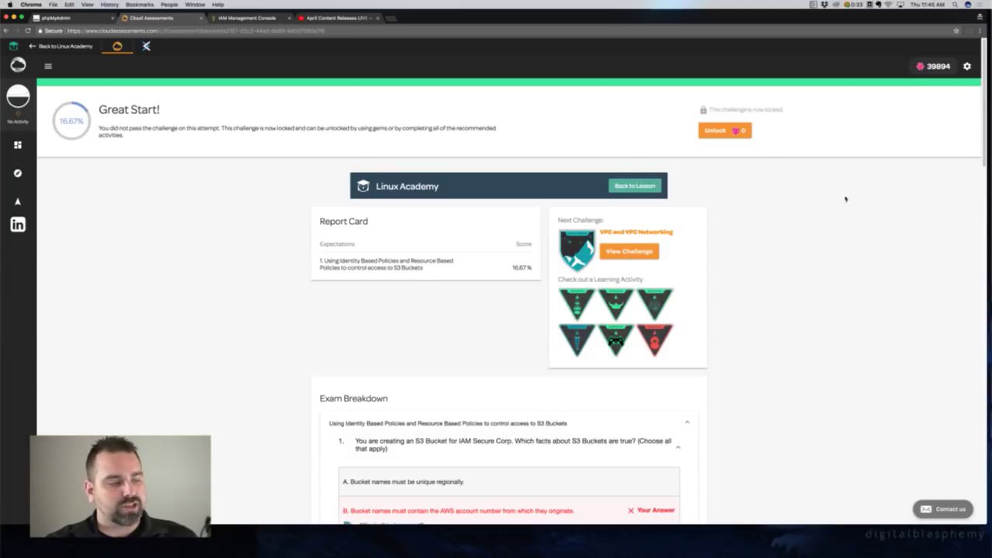
- Return to the AWS IAM Deep Dive course and view its syllabus around the bonus learning activity and the Working With Policies section
left_click(634, 189)
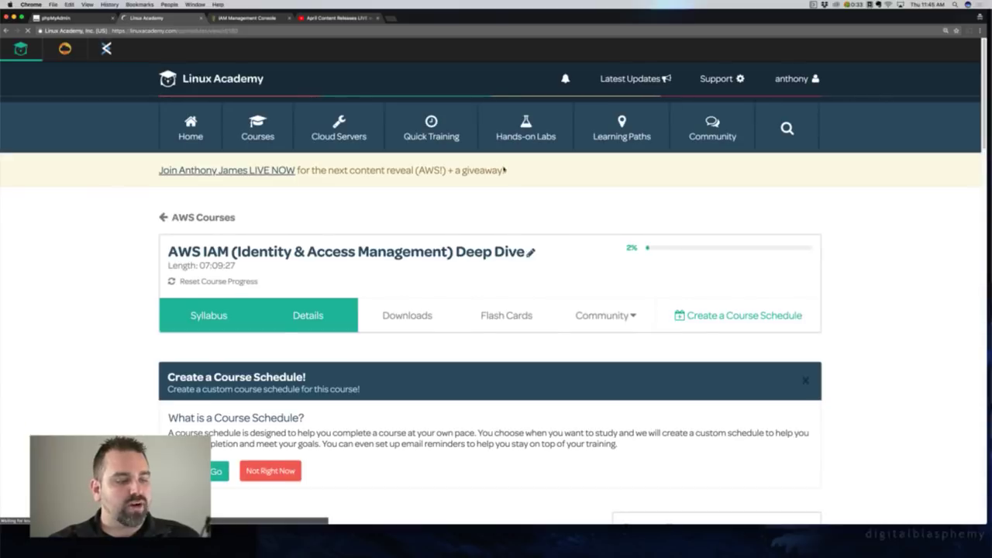
scroll(391, 293, "down", 15)
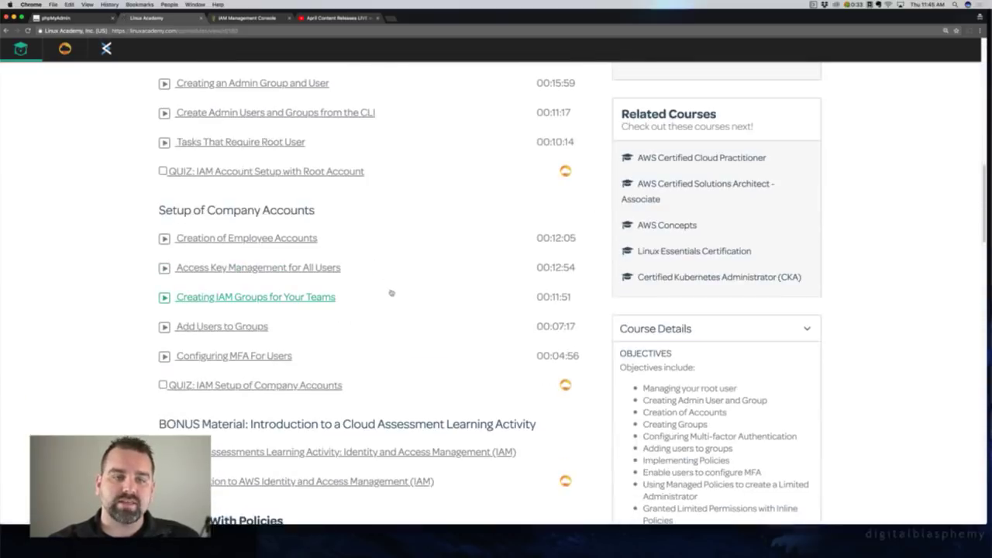
scroll(392, 293, "down", 5)
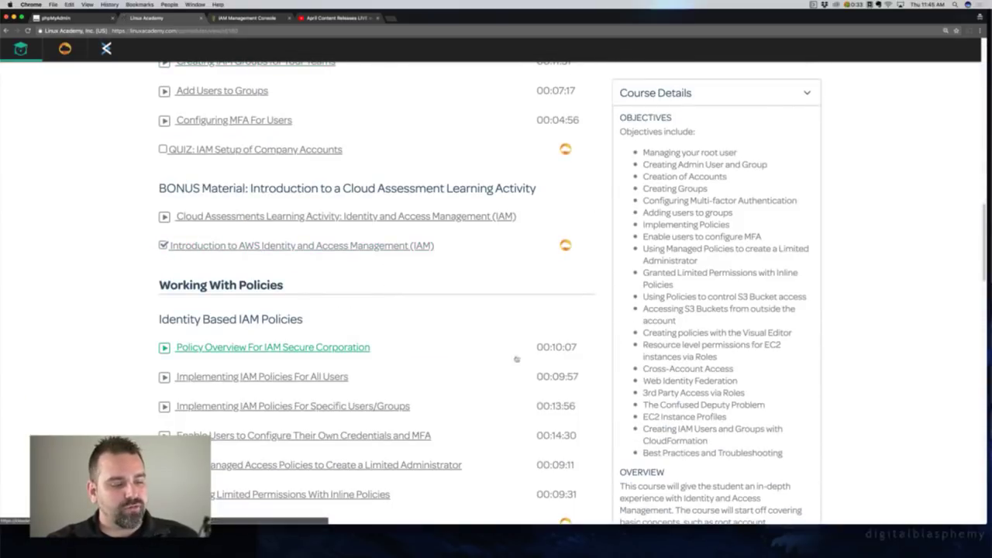
- Look through the syllabus lessons and quizzes on identity-based policies, using policies to access resources and IAM roles, then back to company account setup
scroll(116, 246, "down", 4)
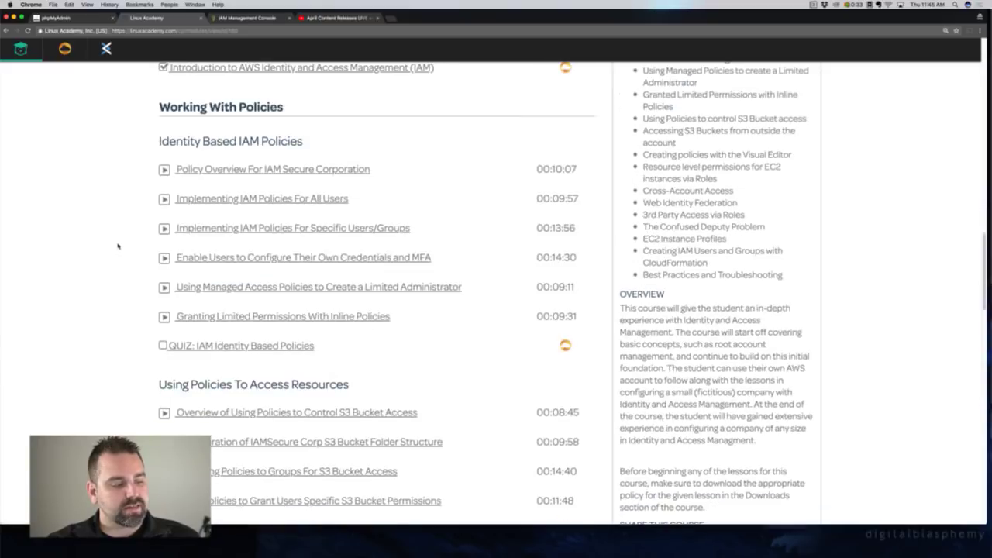
scroll(229, 151, "up", 4)
scroll(338, 243, "down", 4)
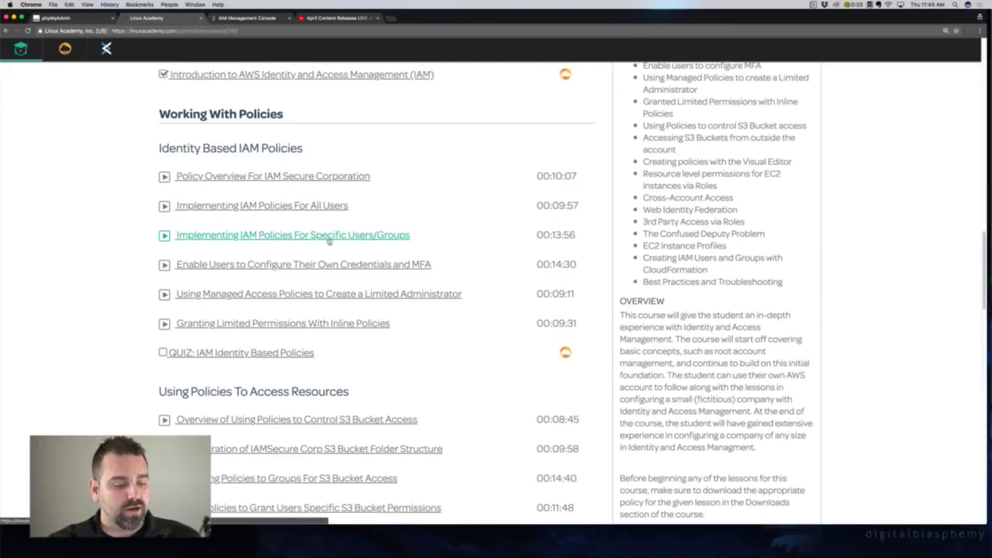
scroll(129, 297, "down", 5)
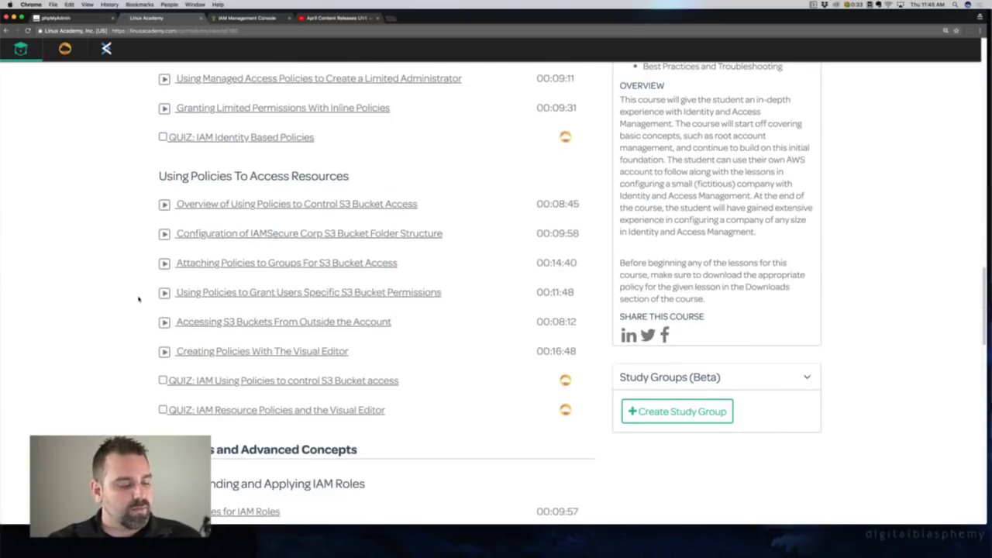
scroll(478, 276, "down", 5)
scroll(481, 276, "up", 2)
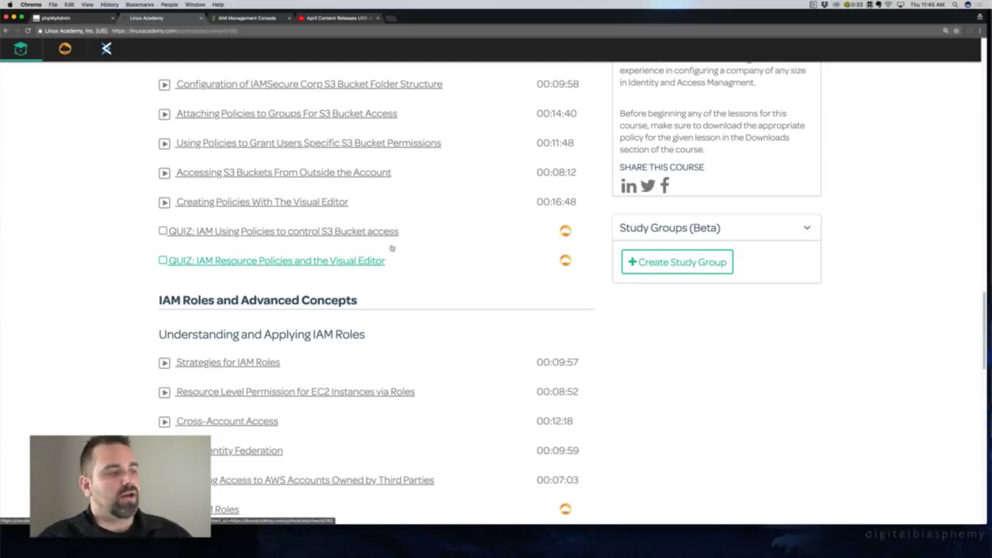
scroll(419, 286, "up", 5)
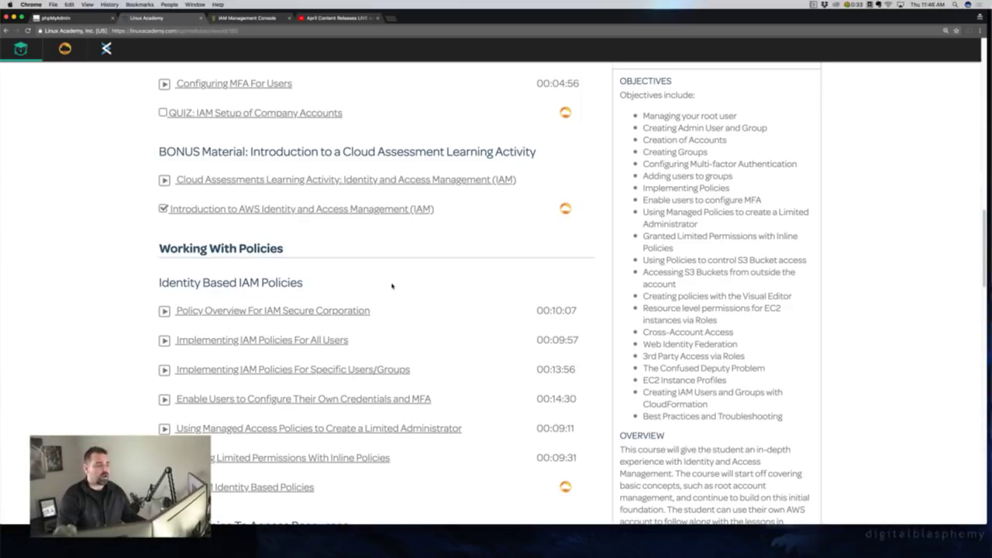
scroll(536, 294, "up", 5)
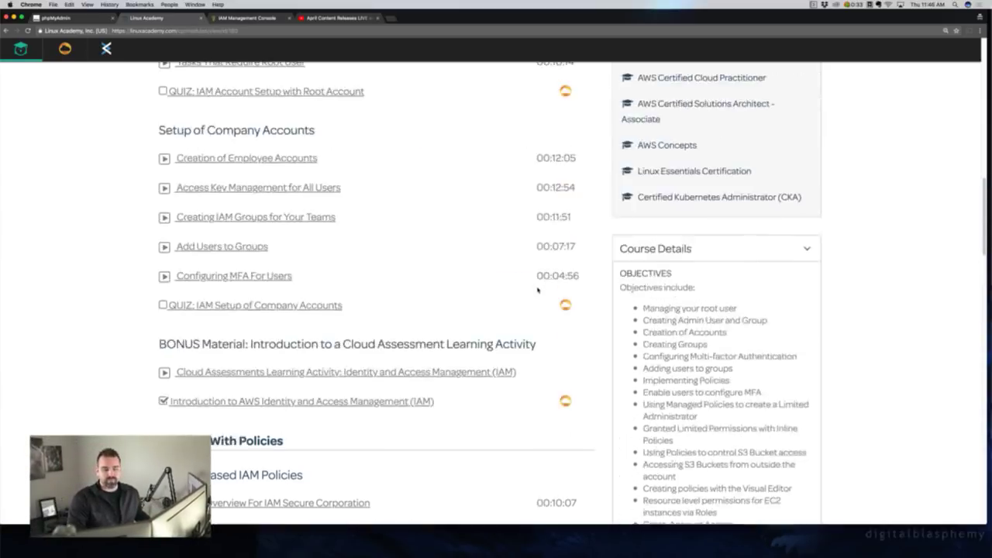